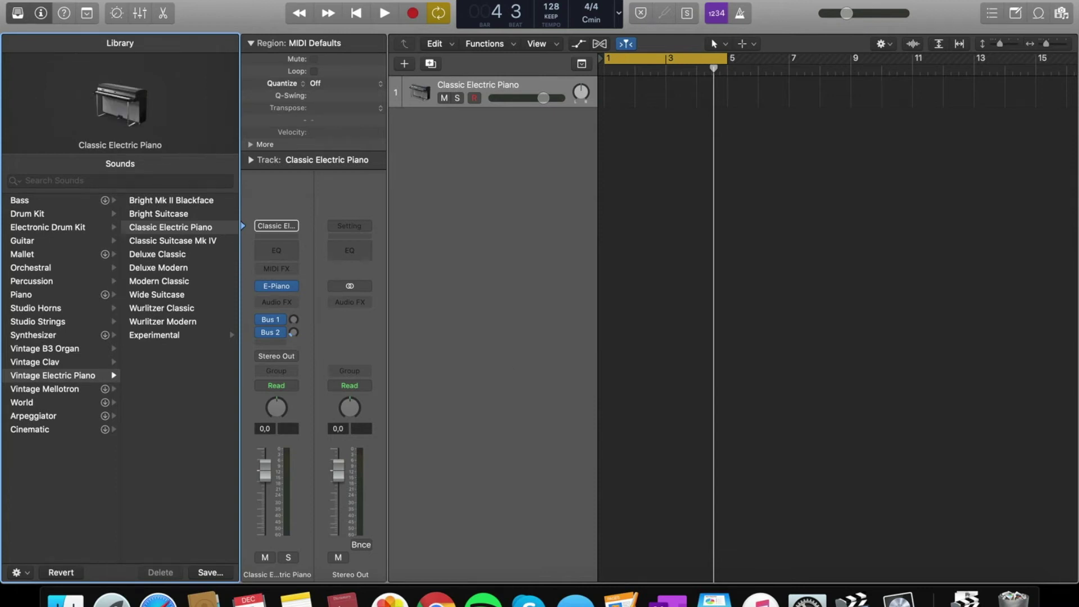
Step: Close the Library and hide the inspector so only the tracks area is visible
{"action": "left_click", "coordinate": [23, 12]}
{"action": "left_click", "coordinate": [40, 12]}
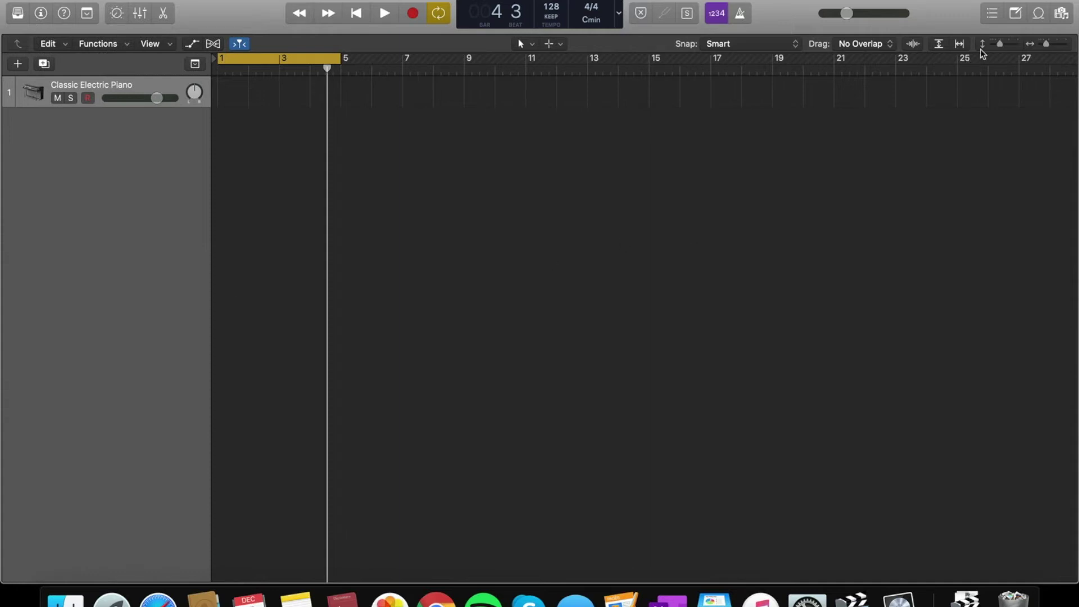
Step: Open the Loop Browser and search the Apple Loops for 'synth'
{"action": "left_click", "coordinate": [1039, 17]}
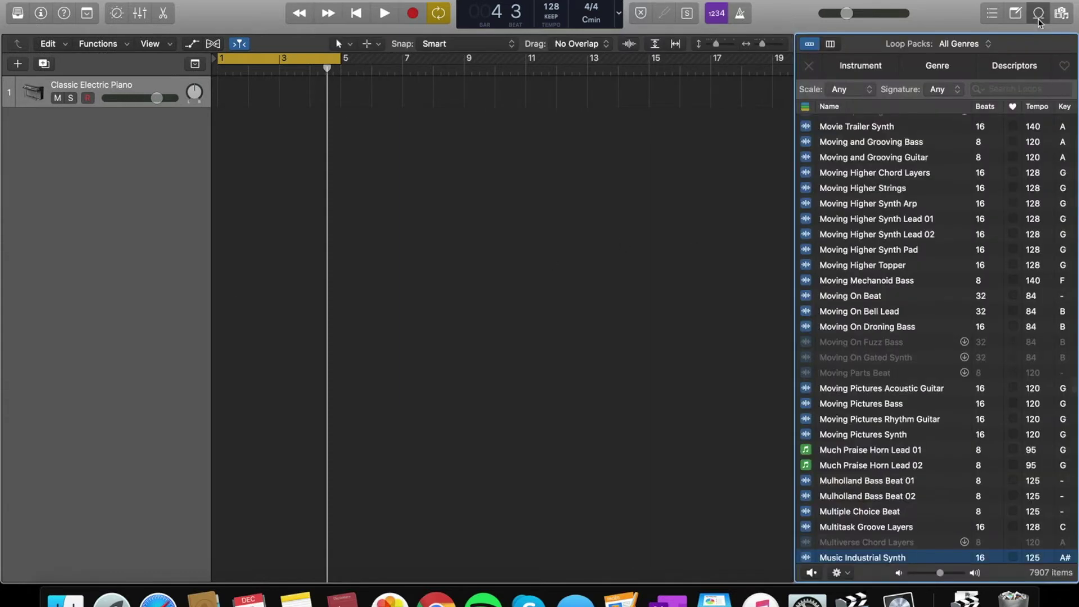
{"action": "scroll", "coordinate": [925, 251], "scroll_direction": "up", "scroll_amount": 20}
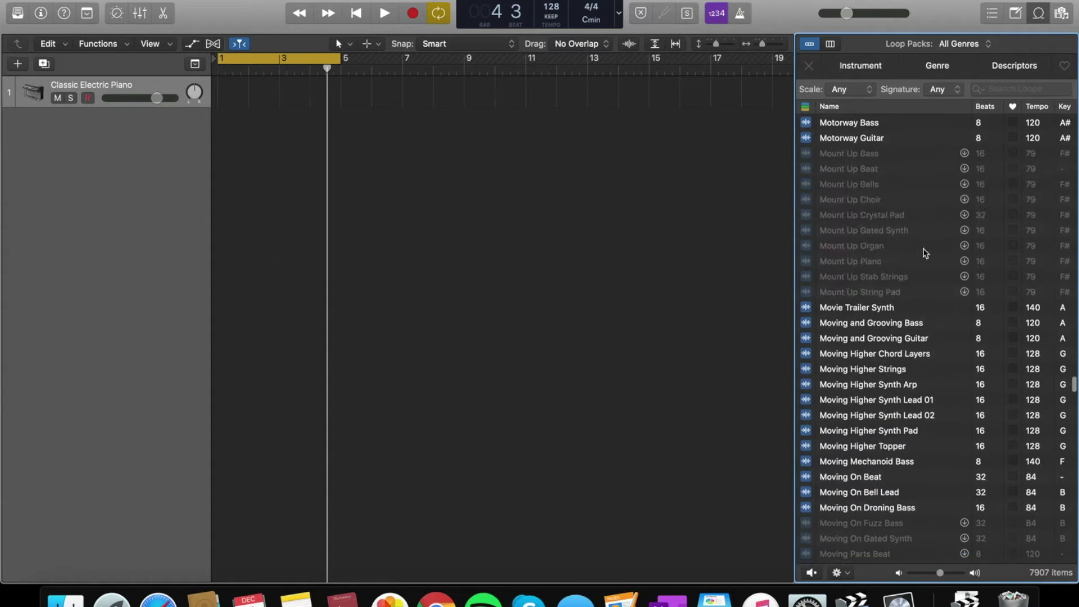
{"action": "scroll", "coordinate": [925, 252], "scroll_direction": "up", "scroll_amount": 20}
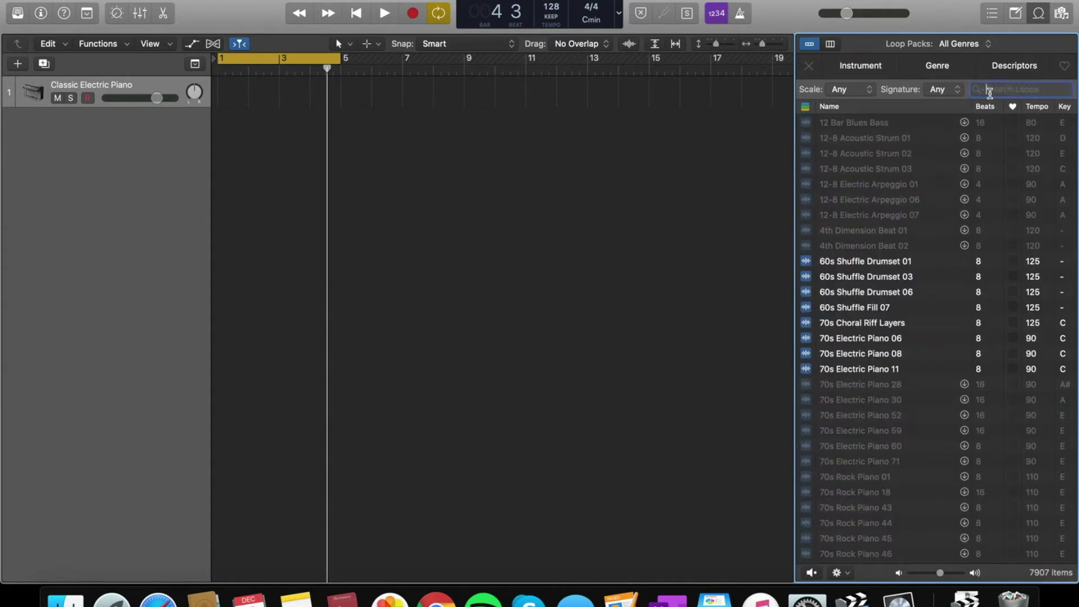
{"action": "type", "text": "synth"}
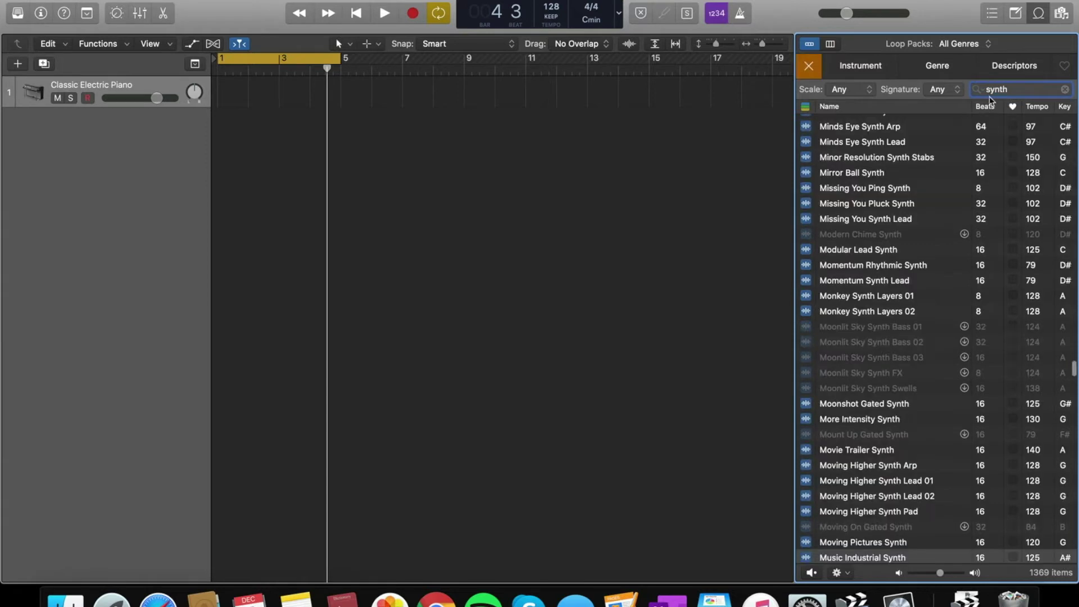
Step: Scroll the synth results and preview the Emotive Appeal Synth loop
{"action": "scroll", "coordinate": [932, 224], "scroll_direction": "up", "scroll_amount": 20}
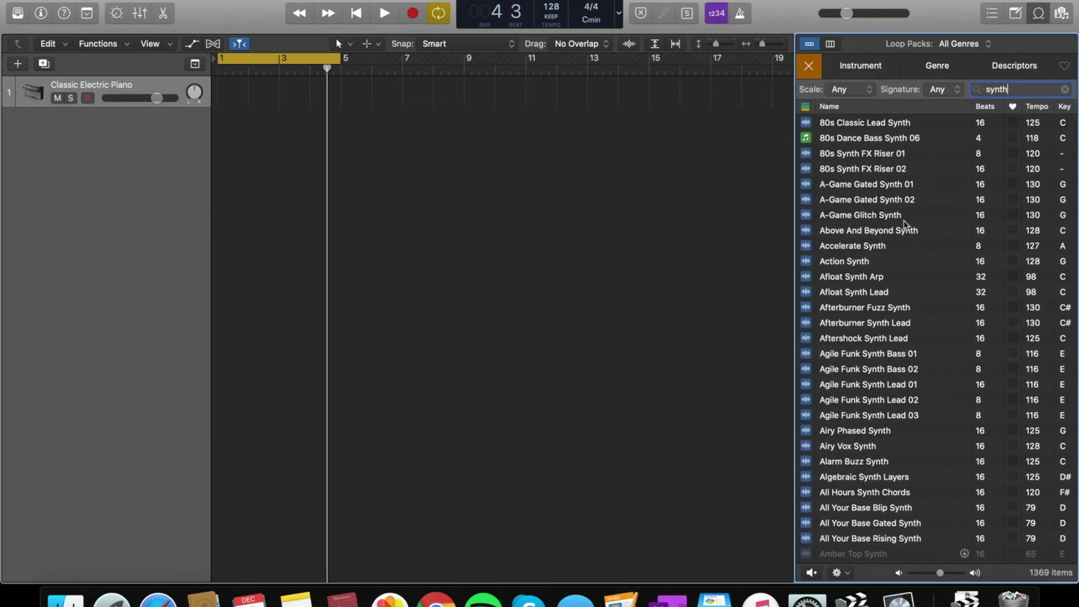
{"action": "scroll", "coordinate": [905, 222], "scroll_direction": "down", "scroll_amount": 1}
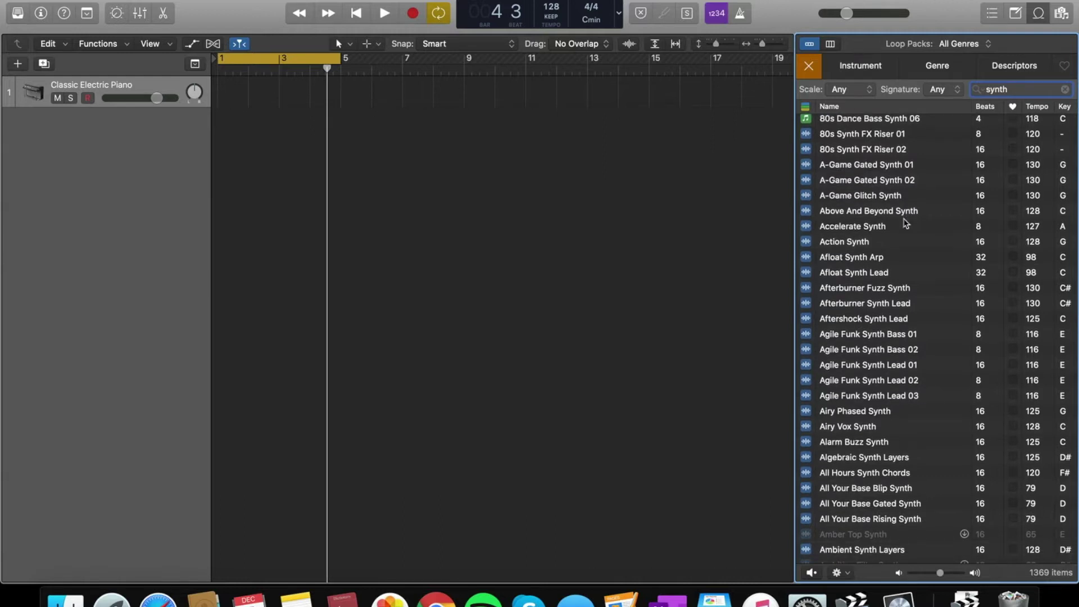
{"action": "scroll", "coordinate": [905, 223], "scroll_direction": "down", "scroll_amount": 5}
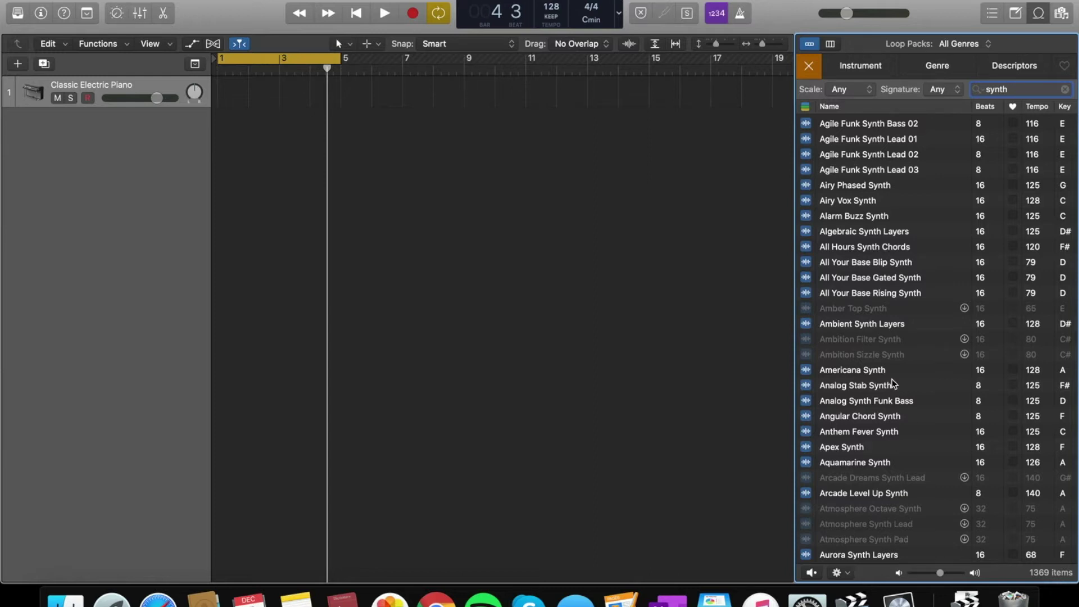
{"action": "scroll", "coordinate": [894, 384], "scroll_direction": "down", "scroll_amount": 3}
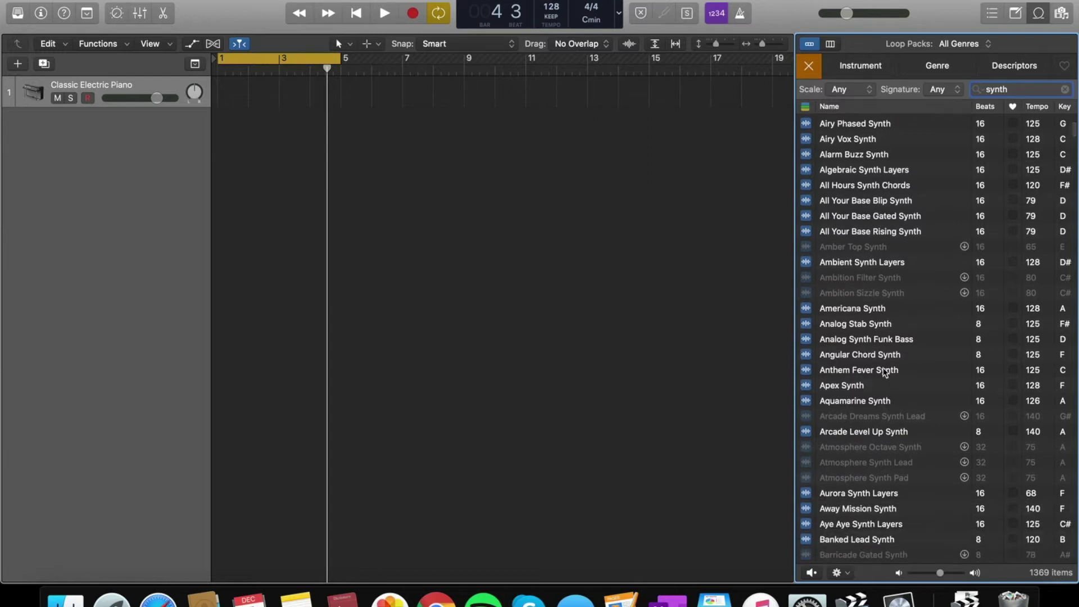
{"action": "scroll", "coordinate": [885, 372], "scroll_direction": "down", "scroll_amount": 3}
{"action": "scroll", "coordinate": [865, 254], "scroll_direction": "down", "scroll_amount": 5}
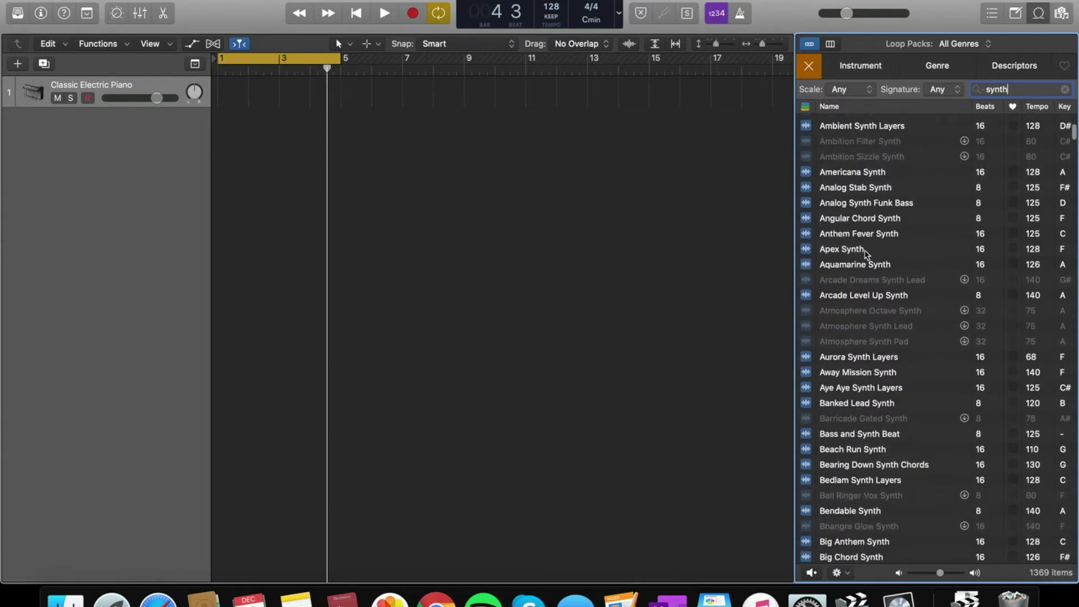
{"action": "scroll", "coordinate": [866, 254], "scroll_direction": "down", "scroll_amount": 3}
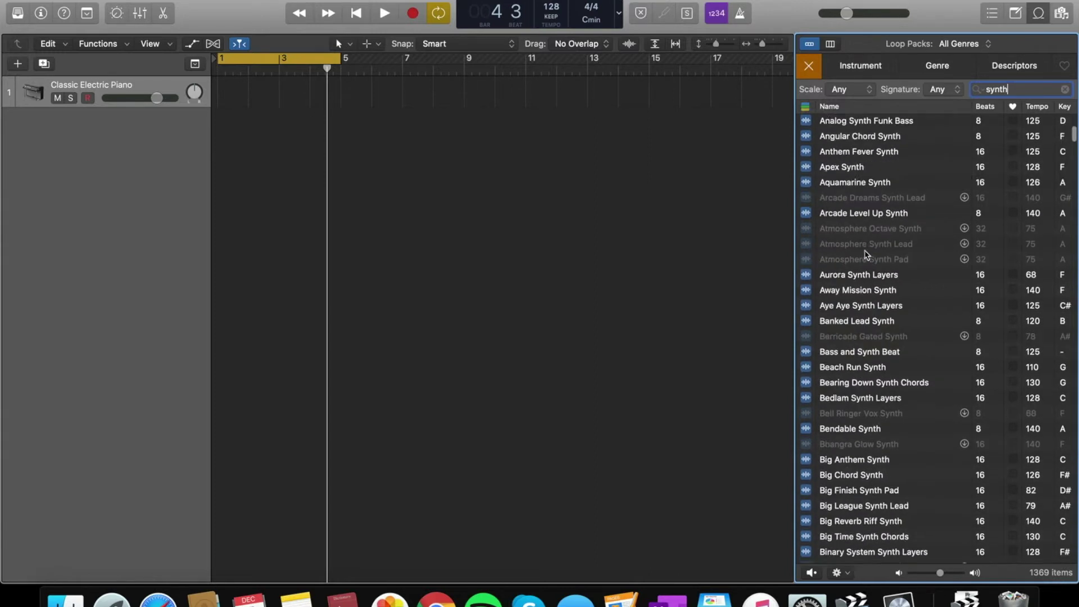
{"action": "scroll", "coordinate": [866, 254], "scroll_direction": "down", "scroll_amount": 20}
{"action": "left_click", "coordinate": [860, 308]}
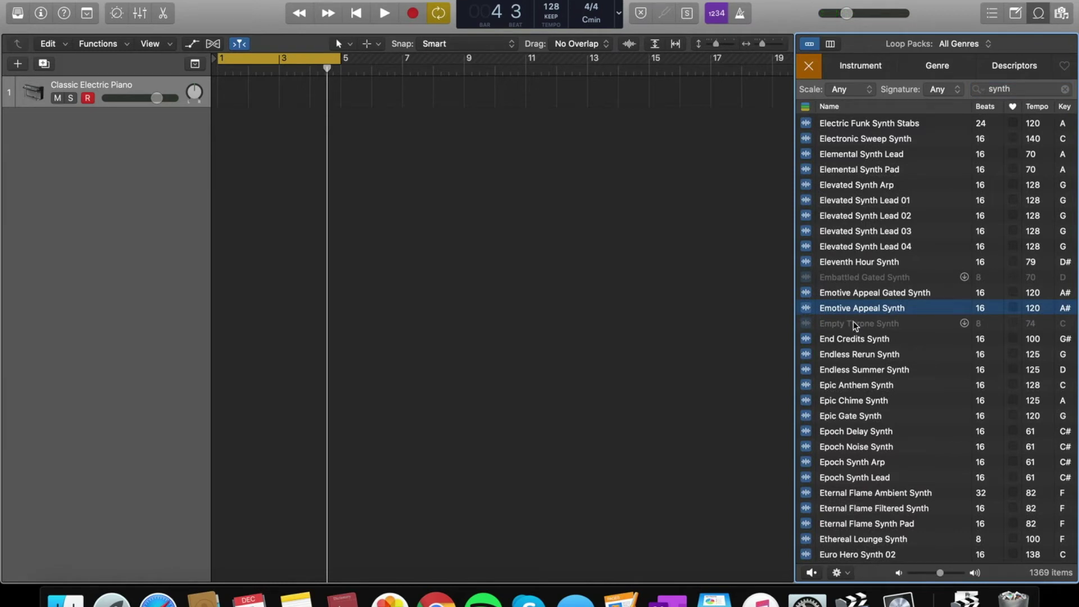
Step: Add Emotive Appeal Synth as track 2 at bar 1 and play it with Cycle on
{"action": "left_click_drag", "start_coordinate": [854, 308], "coordinate": [247, 121]}
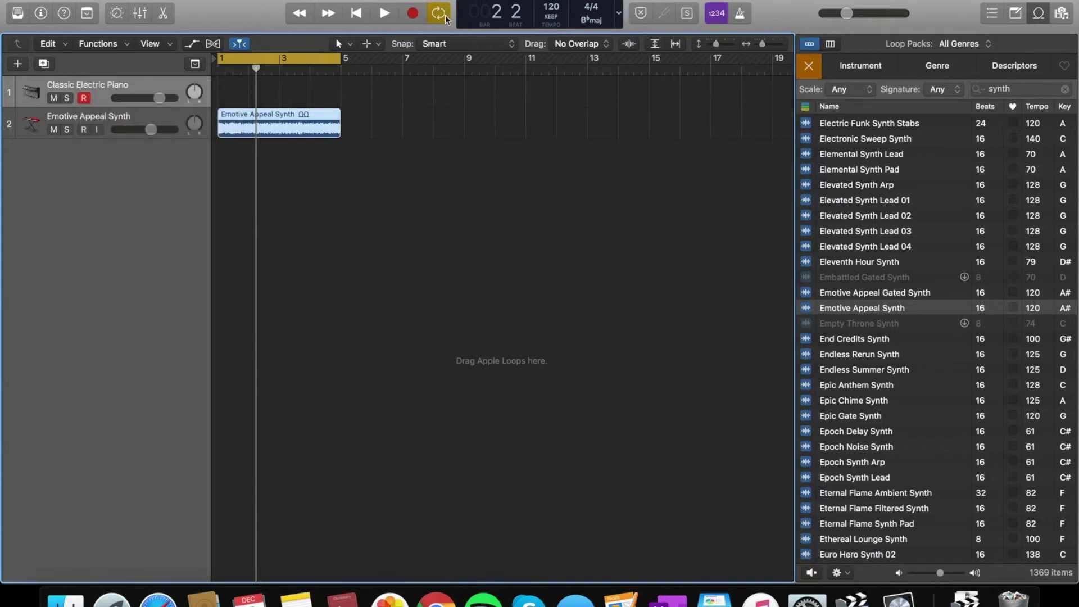
{"action": "left_click", "coordinate": [286, 62]}
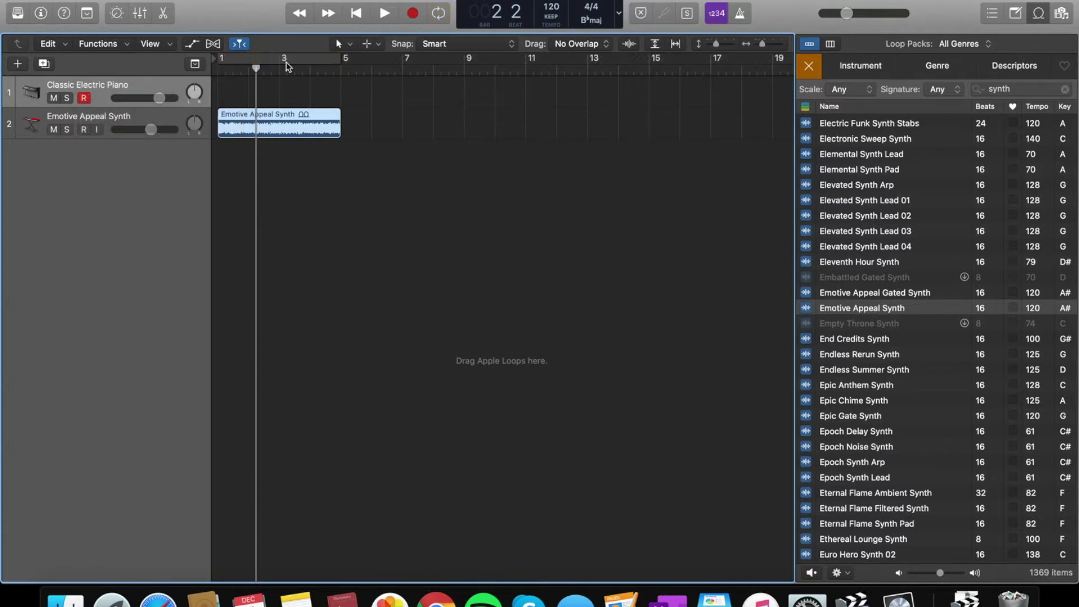
{"action": "left_click", "coordinate": [286, 63]}
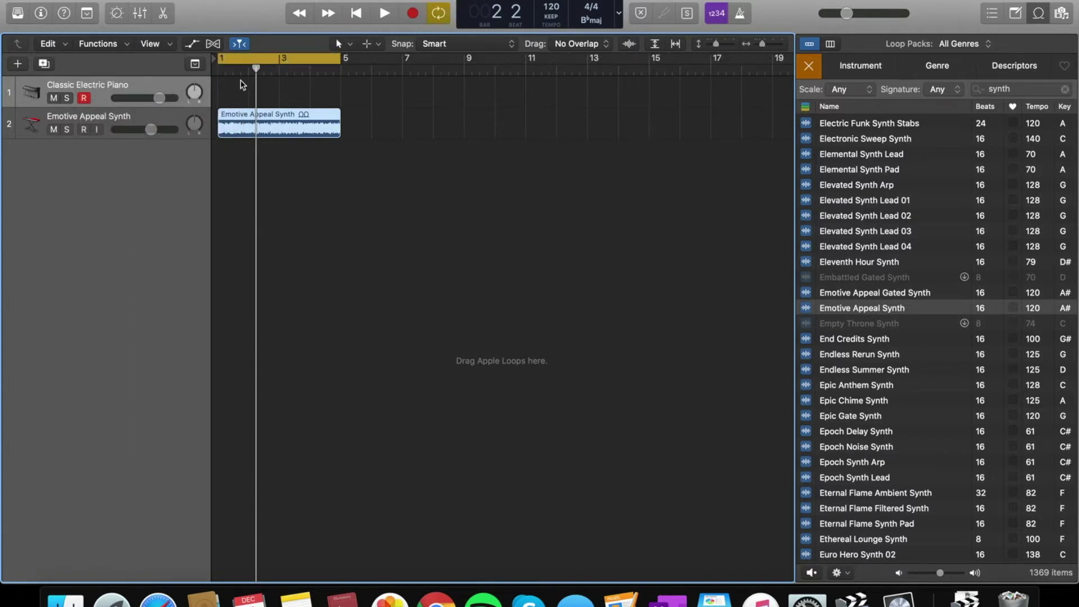
{"action": "key", "text": "space"}
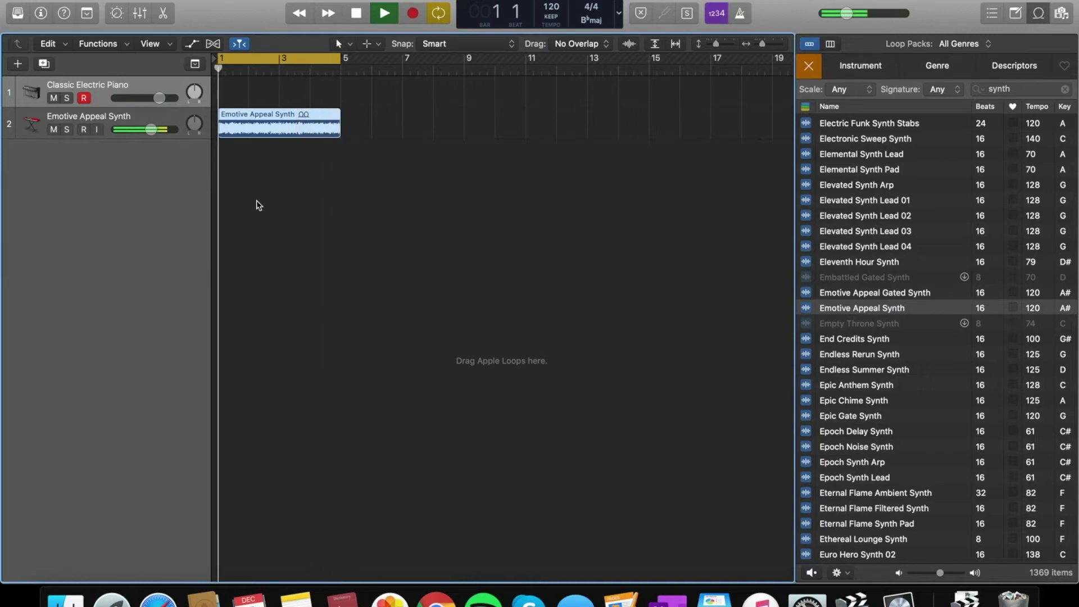
{"action": "key", "text": "space"}
Step: Close the Loop Browser and open the Emotive Appeal Synth region in the editor
{"action": "left_click", "coordinate": [1039, 13]}
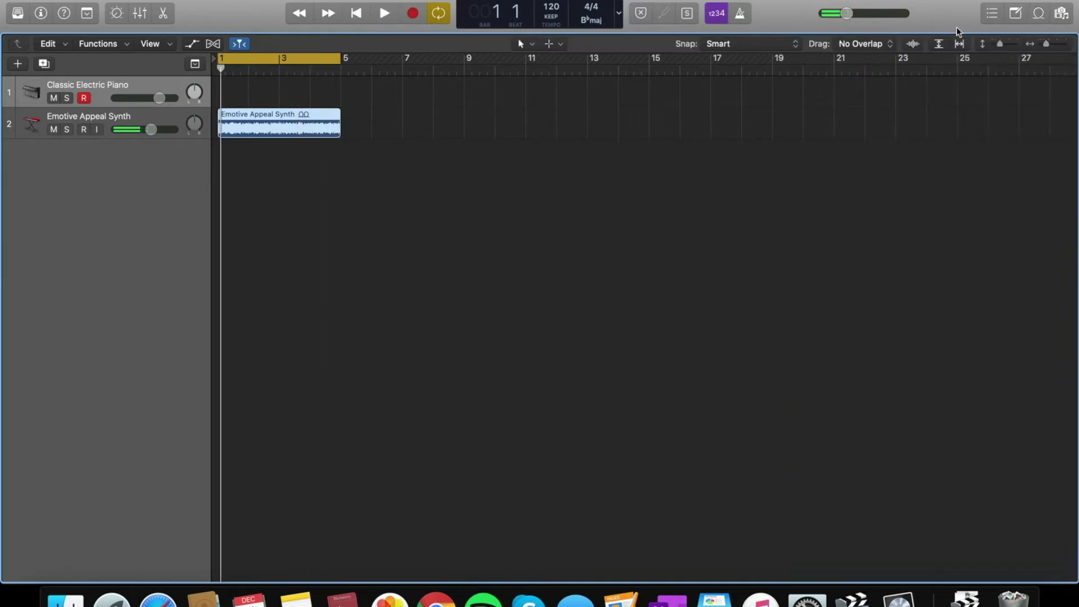
{"action": "double_click", "coordinate": [250, 117]}
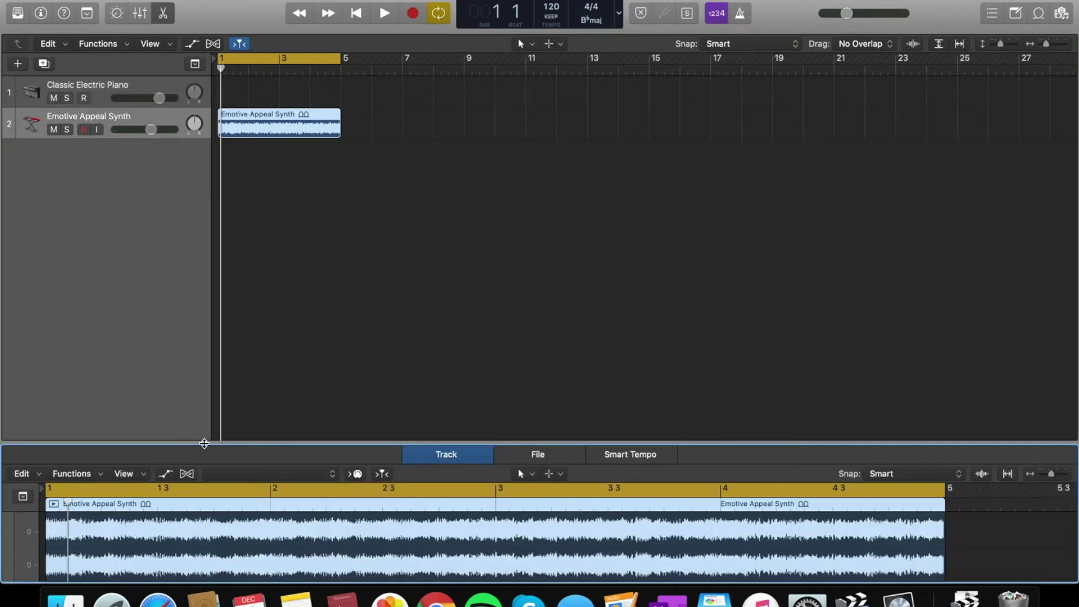
Step: Enlarge the Audio Track Editor, turn on Flex for the track, and select Flex Pitch mode
{"action": "left_click_drag", "start_coordinate": [204, 444], "coordinate": [252, 164]}
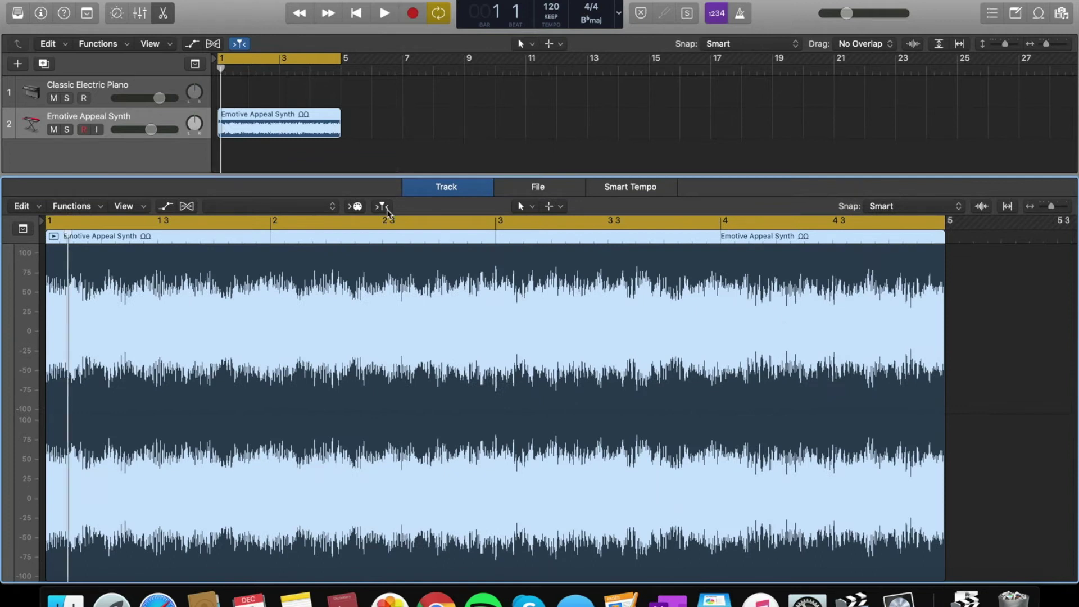
{"action": "left_click", "coordinate": [187, 206]}
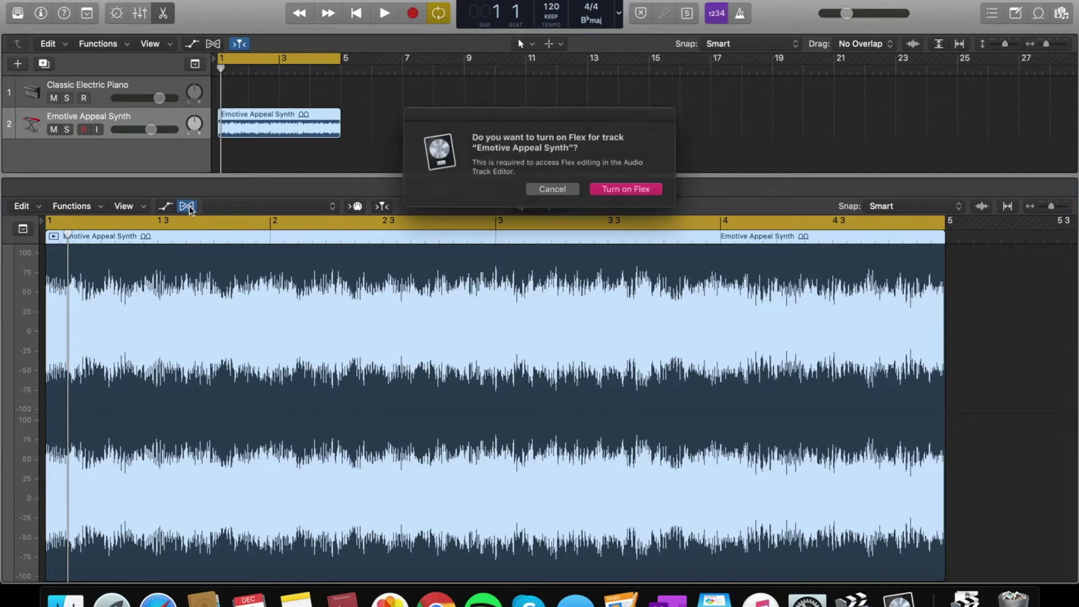
{"action": "left_click", "coordinate": [654, 190]}
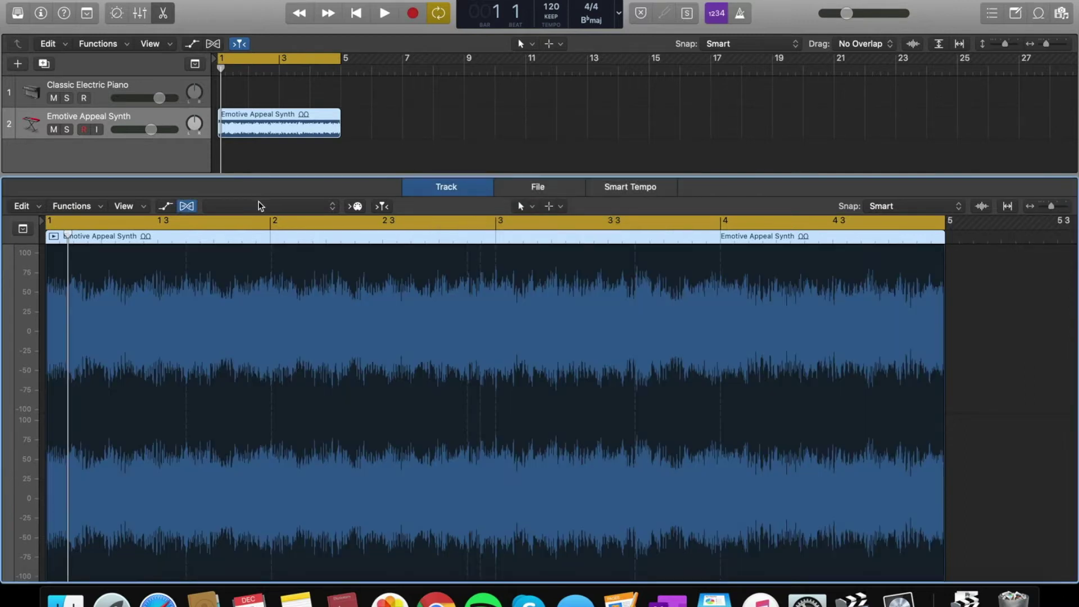
{"action": "left_click", "coordinate": [261, 208]}
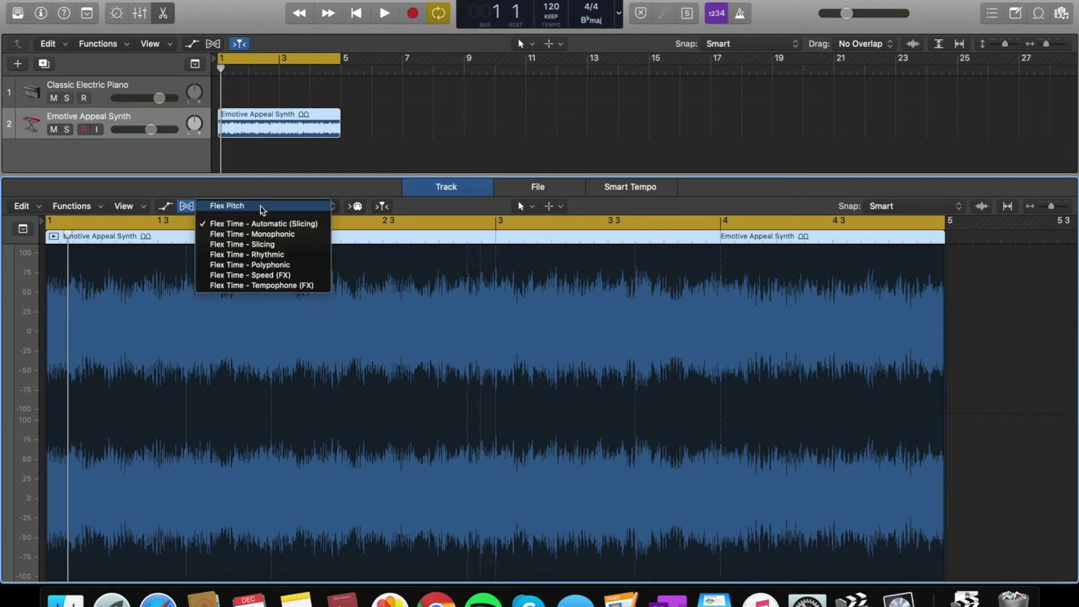
{"action": "left_click", "coordinate": [262, 210]}
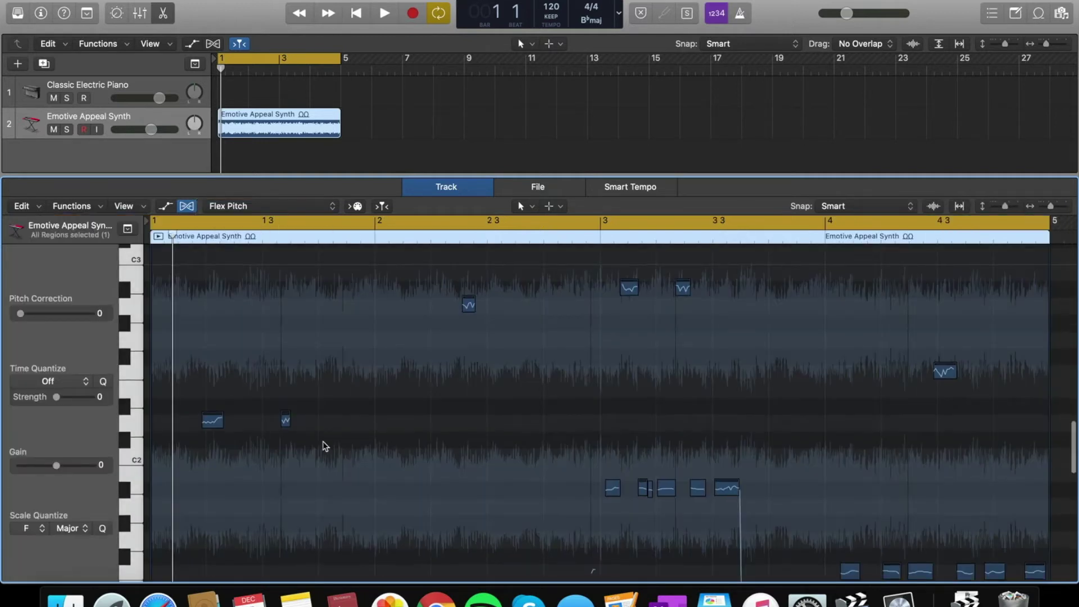
Step: Play the loop, then select the six high notes near bar 4 and drag them lower in pitch
{"action": "key", "text": "space"}
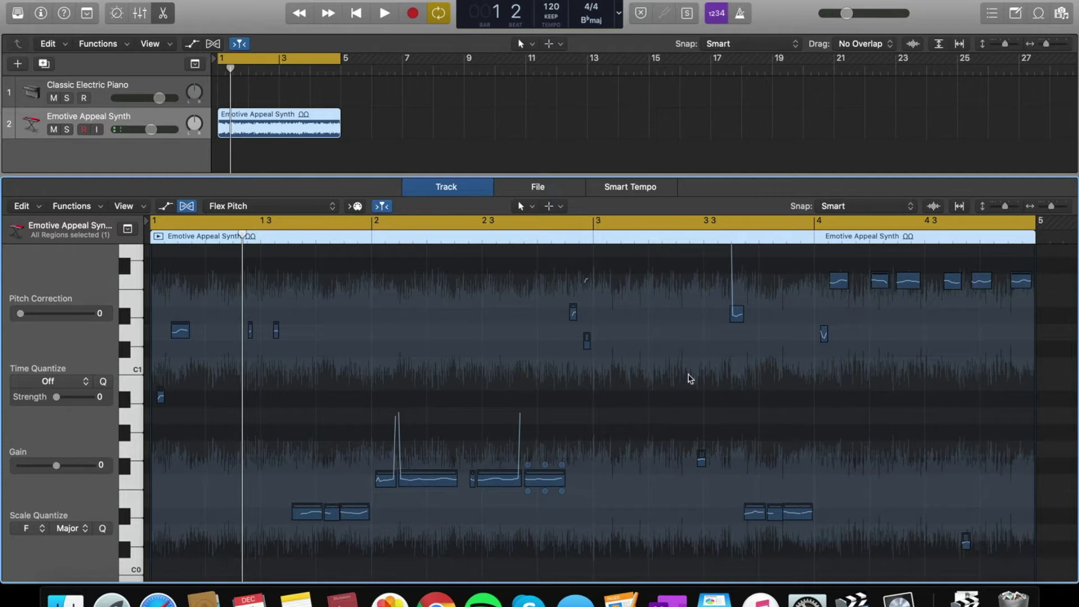
{"action": "key", "text": "ctrl+period"}
{"action": "left_click_drag", "start_coordinate": [800, 270], "coordinate": [1032, 297]}
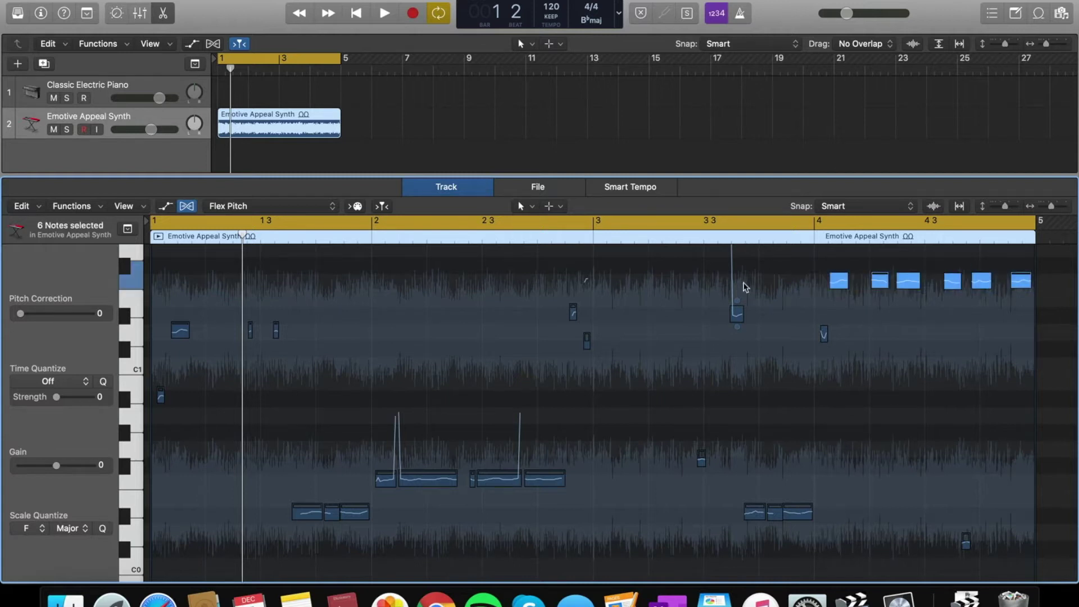
{"action": "mouse_move", "coordinate": [835, 282]}
{"action": "left_click_drag", "start_coordinate": [835, 281], "coordinate": [835, 481]}
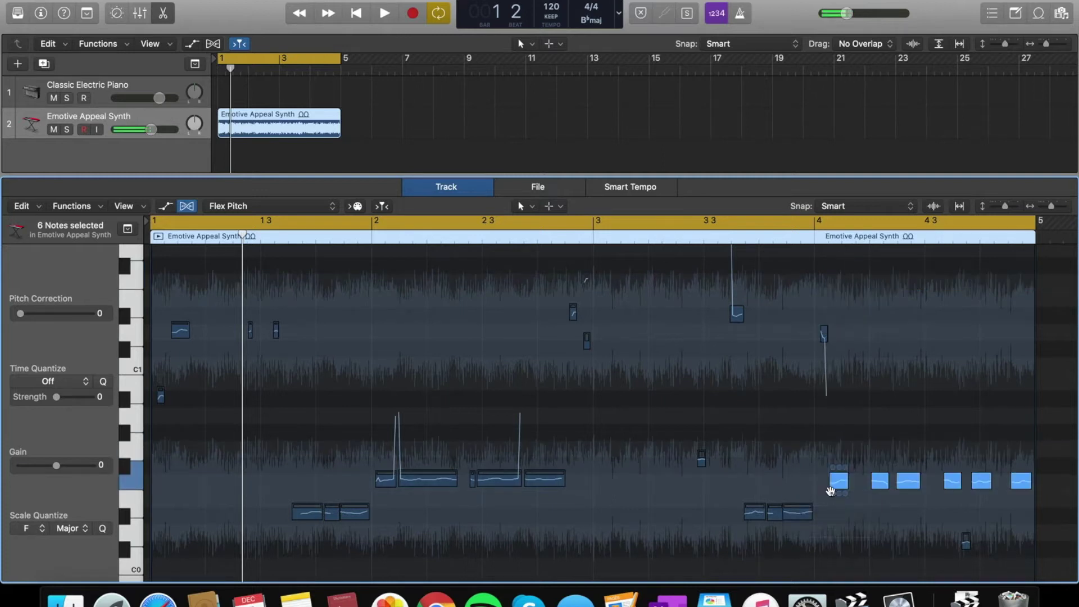
Step: Play back the edited loop, then deselect the six notes
{"action": "key", "text": "space"}
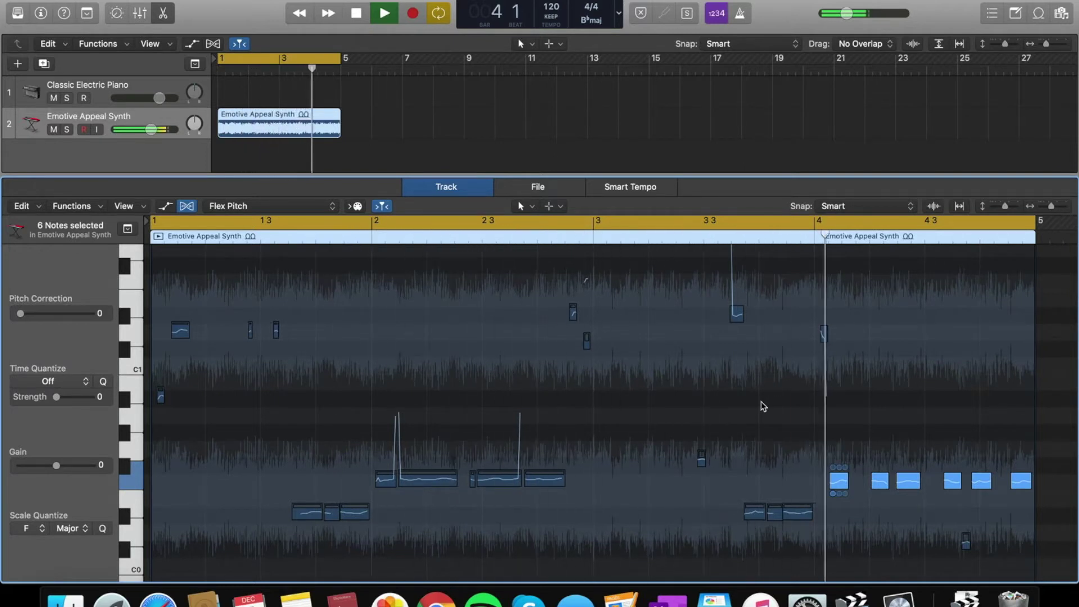
{"action": "key", "text": "space"}
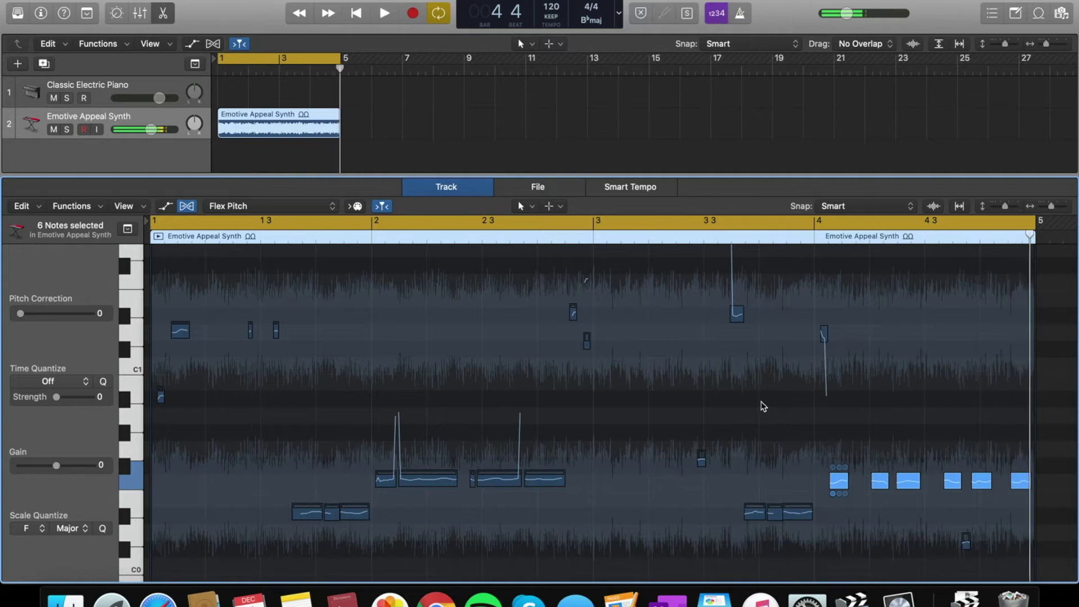
{"action": "left_click", "coordinate": [763, 405]}
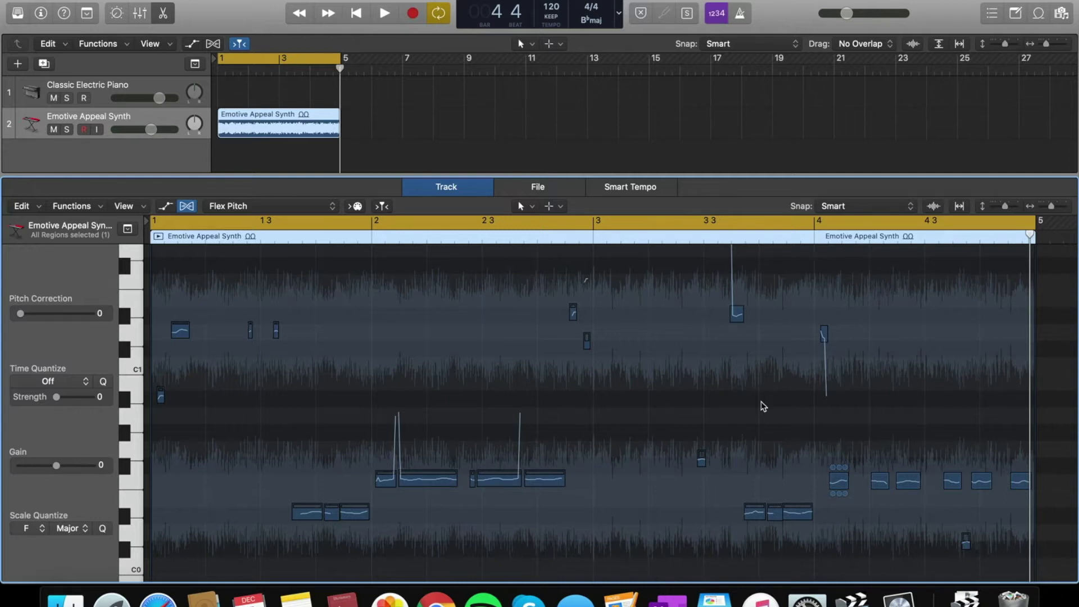
{"action": "scroll", "coordinate": [763, 405], "scroll_direction": "up", "scroll_amount": 2}
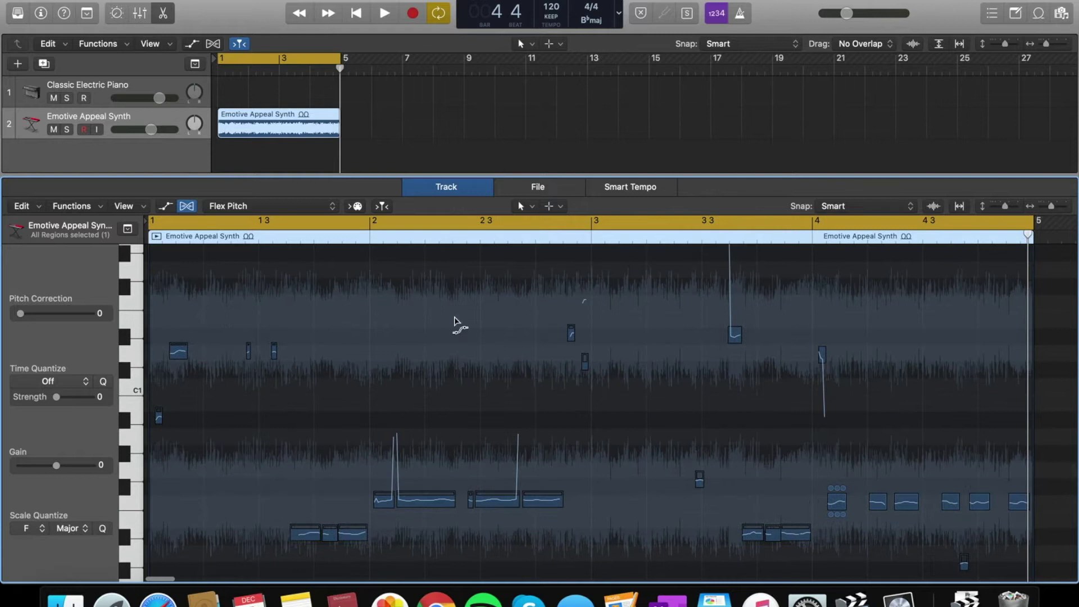
Step: Extend the cycle range and loop the Emotive Appeal Synth region out to bar 9
{"action": "left_click_drag", "start_coordinate": [330, 175], "coordinate": [284, 358]}
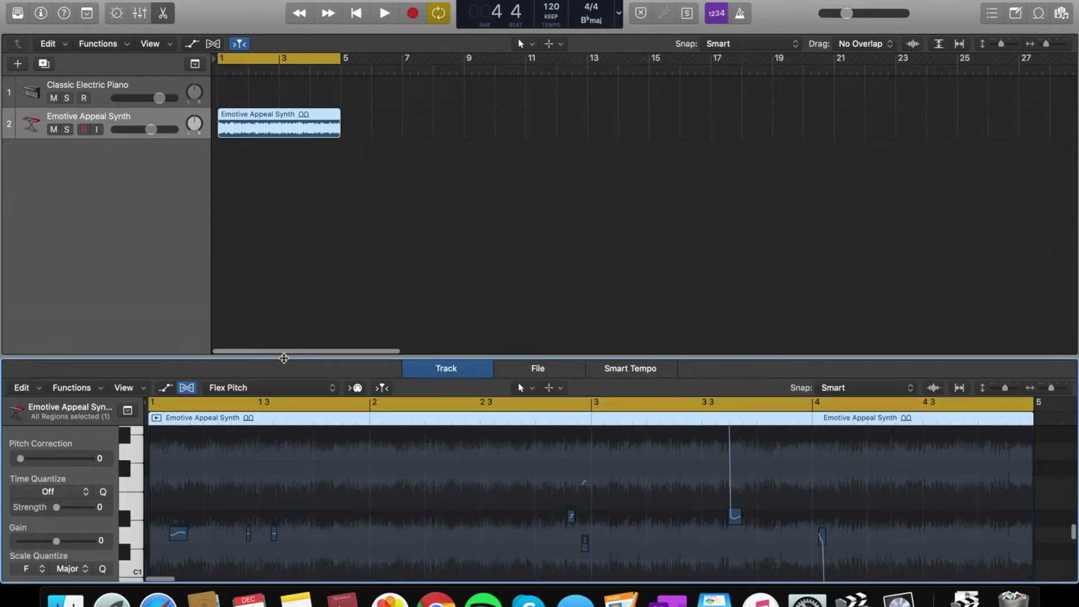
{"action": "left_click_drag", "start_coordinate": [340, 59], "coordinate": [462, 59]}
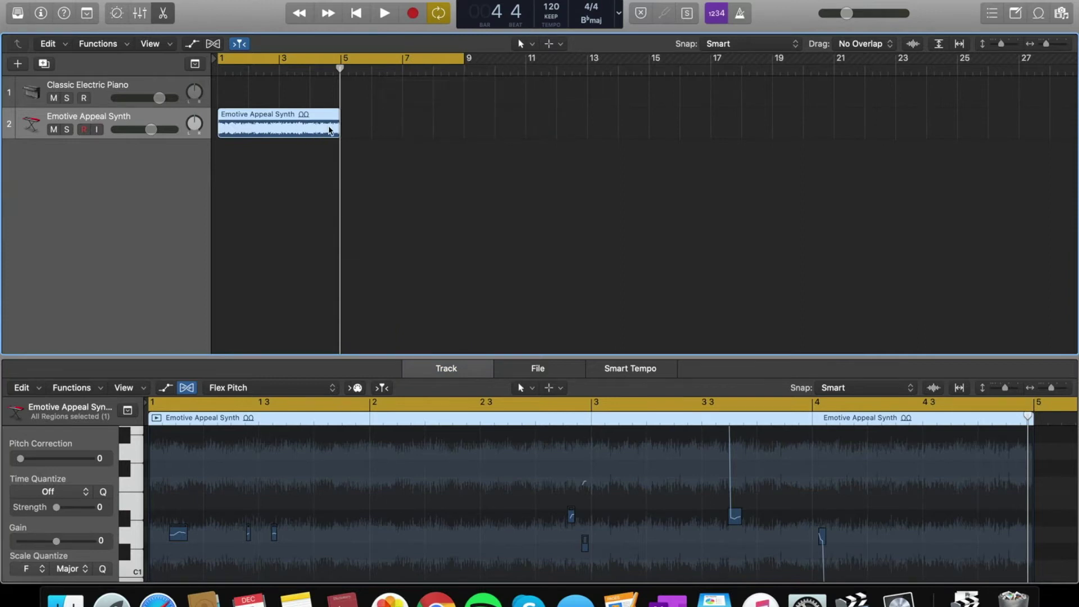
{"action": "left_click_drag", "start_coordinate": [336, 127], "coordinate": [465, 128]}
{"action": "left_click", "coordinate": [318, 172]}
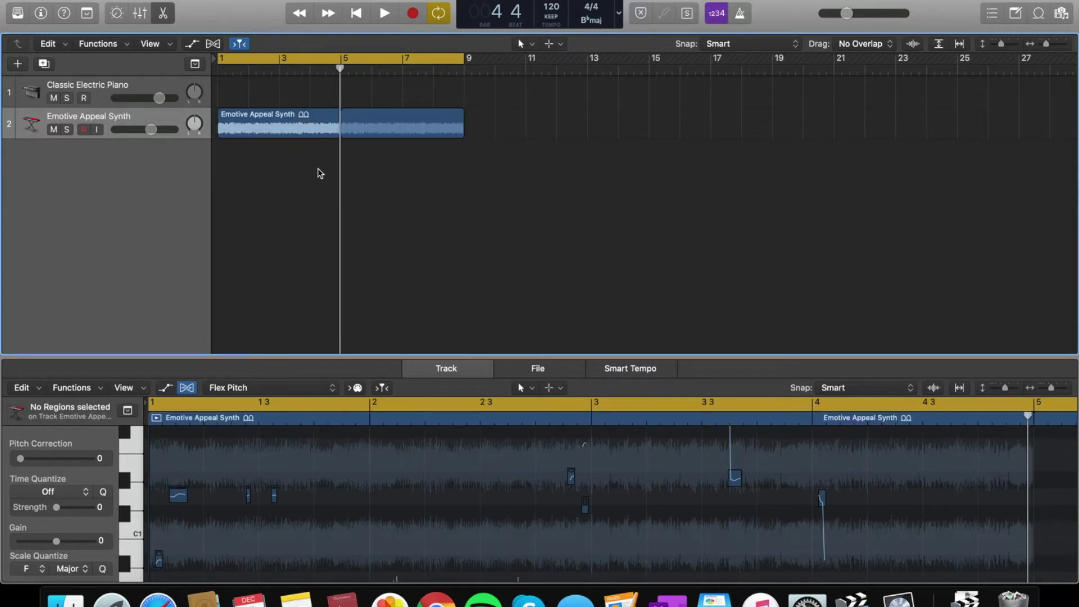
Step: Play the 8-bar cycle, close the pitch editor, and reopen the Loop Browser
{"action": "key", "text": "space"}
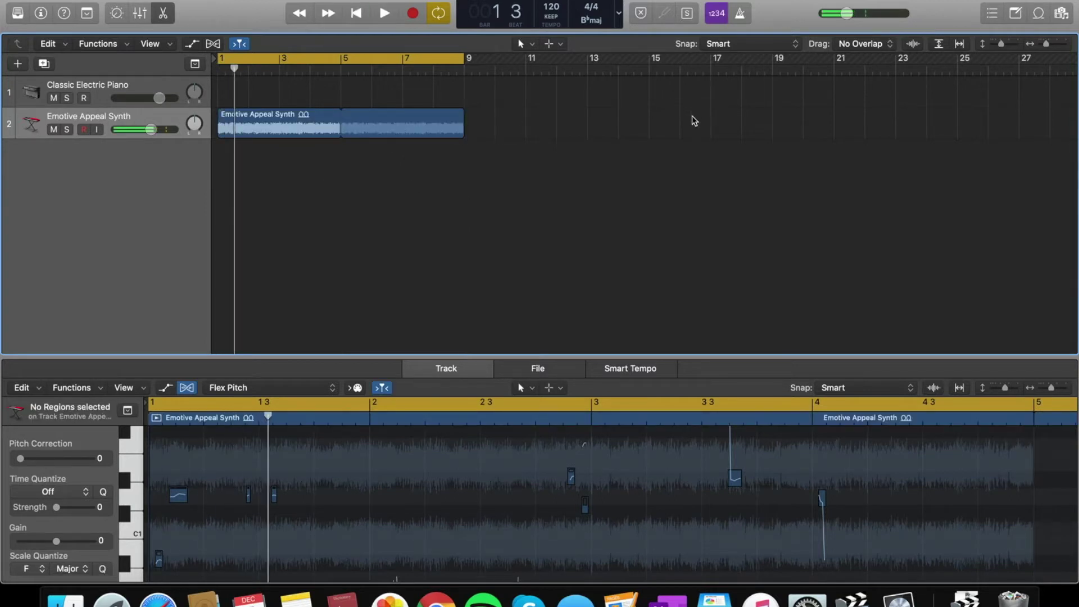
{"action": "left_click", "coordinate": [164, 17]}
{"action": "left_click", "coordinate": [1040, 15]}
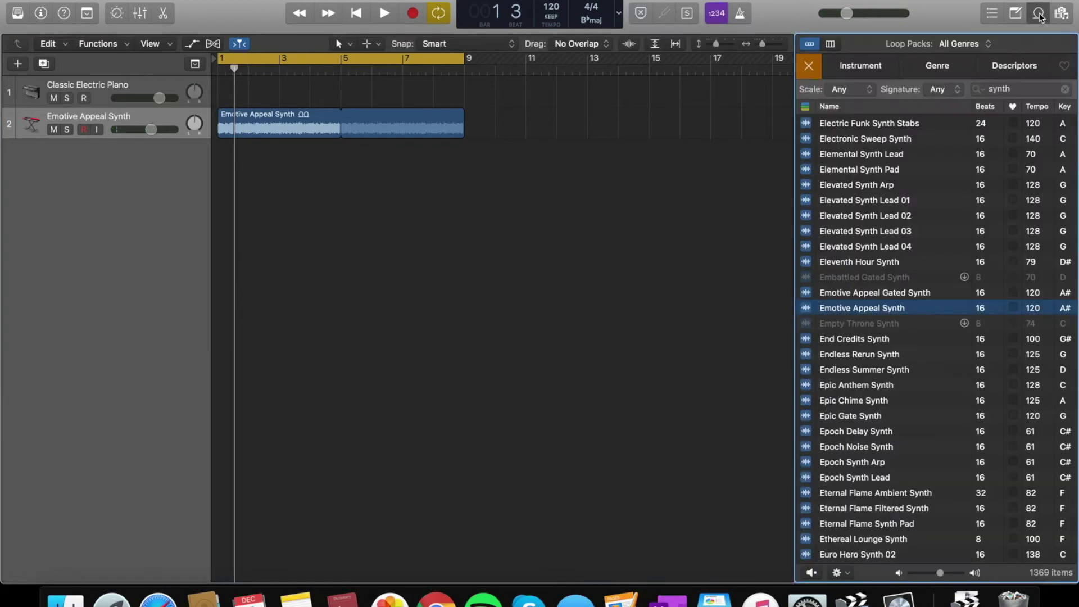
Step: Search loops for kick, add Festival Kick 01 as track 3 at bar 1, and open its region
{"action": "double_click", "coordinate": [1007, 92]}
{"action": "type", "text": "kick"}
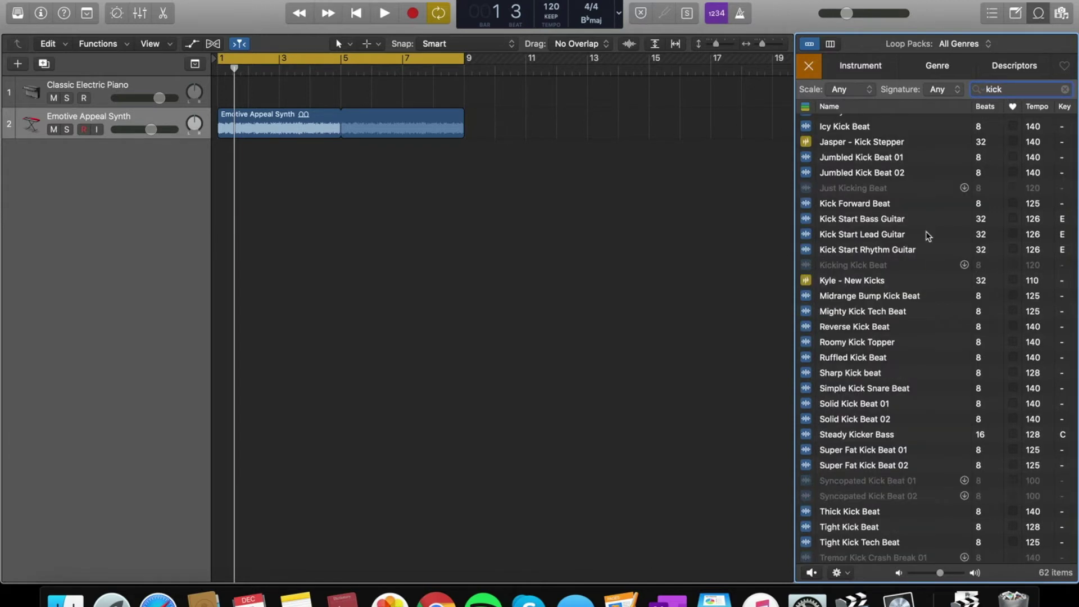
{"action": "scroll", "coordinate": [908, 212], "scroll_direction": "up", "scroll_amount": 5}
{"action": "scroll", "coordinate": [907, 209], "scroll_direction": "up", "scroll_amount": 10}
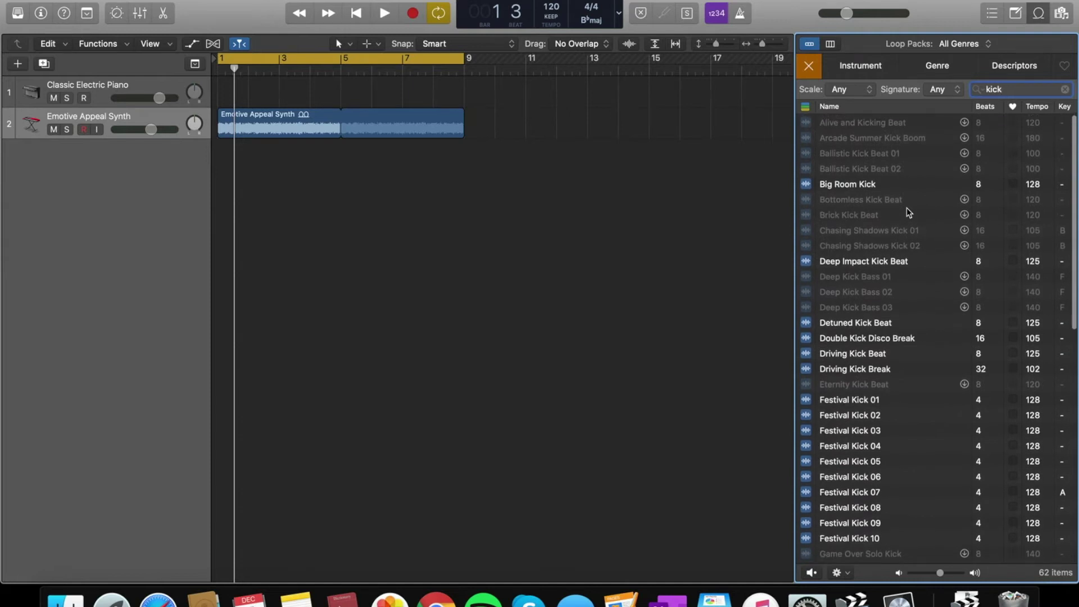
{"action": "scroll", "coordinate": [906, 207], "scroll_direction": "down", "scroll_amount": 10}
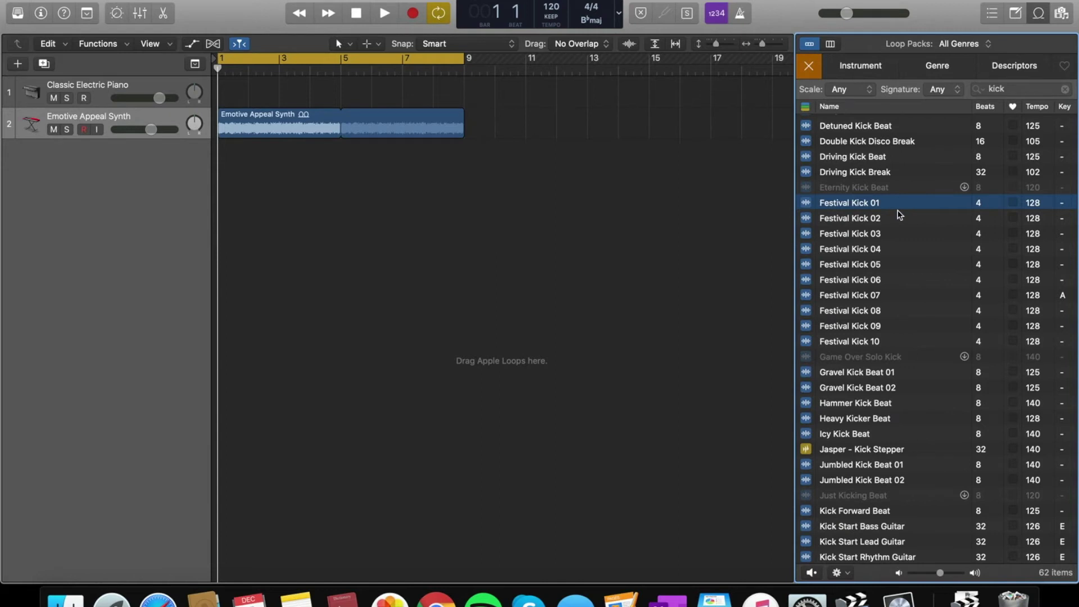
{"action": "left_click_drag", "start_coordinate": [899, 214], "coordinate": [212, 268]}
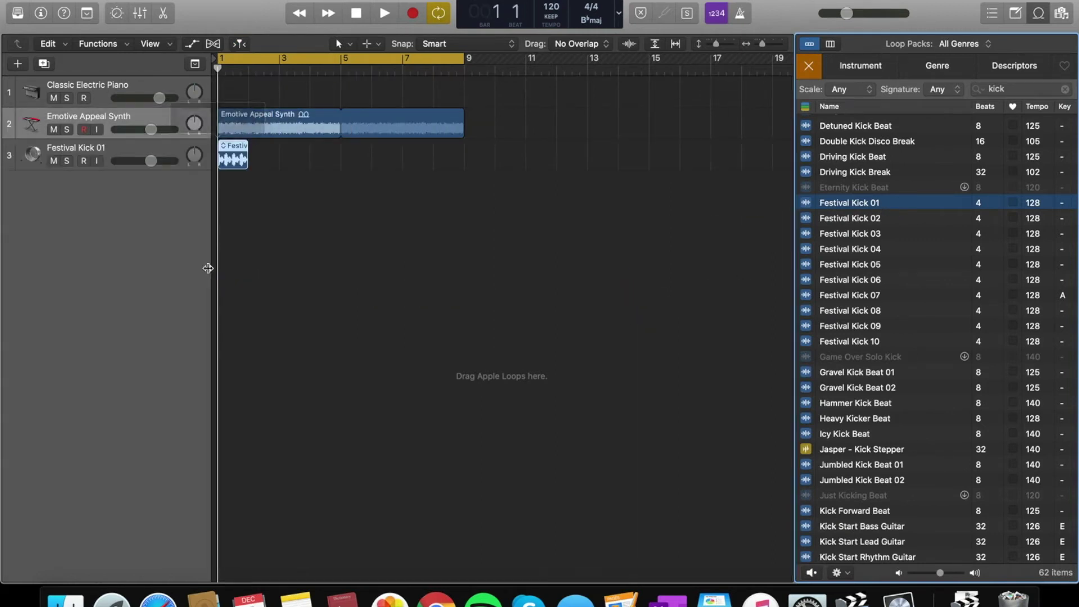
{"action": "double_click", "coordinate": [235, 156]}
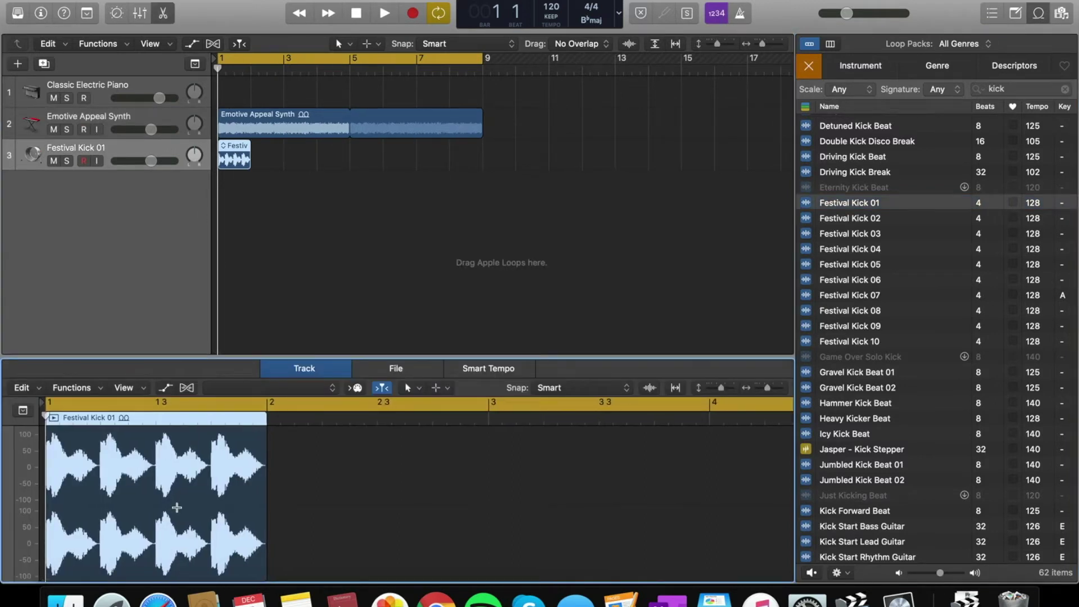
Step: Split Festival Kick 01 at the second hit and delete the rest, leaving a single kick
{"action": "double_click", "coordinate": [239, 160]}
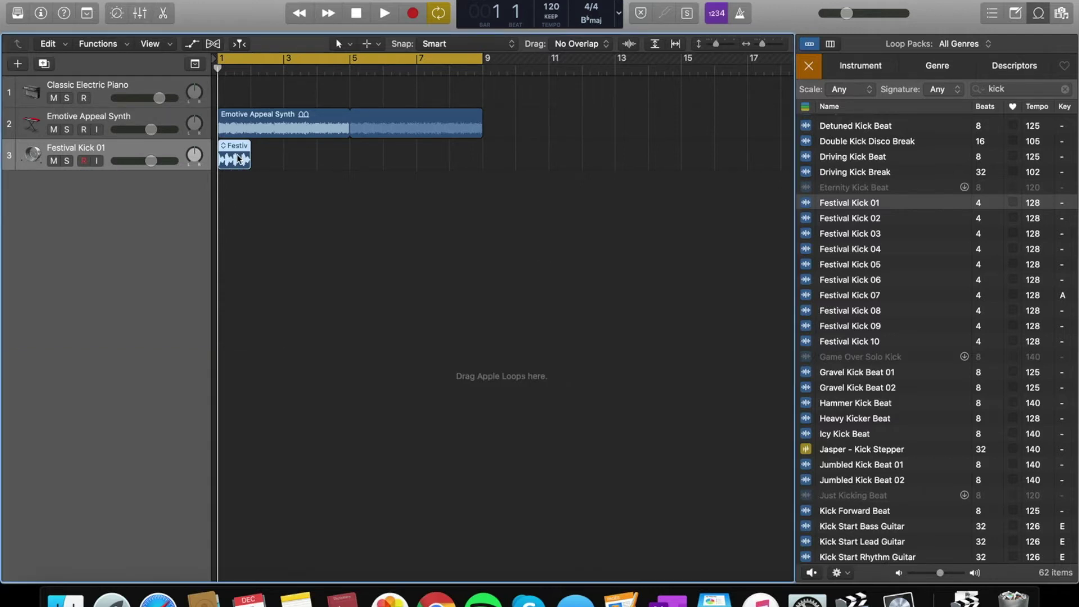
{"action": "double_click", "coordinate": [239, 160]}
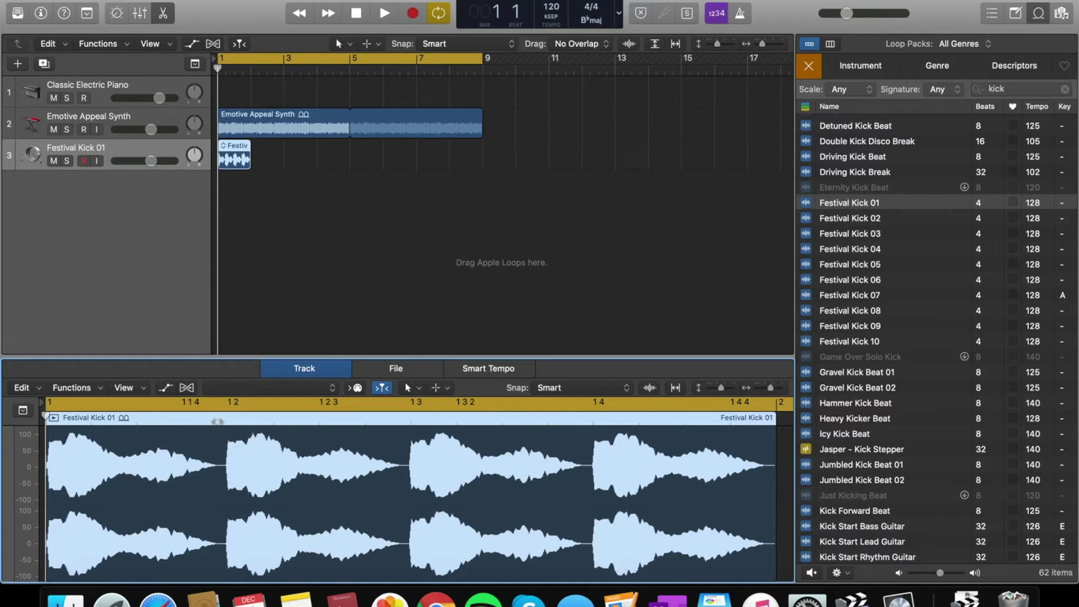
{"action": "left_click", "coordinate": [222, 419]}
{"action": "left_click_drag", "start_coordinate": [221, 420], "coordinate": [228, 419]}
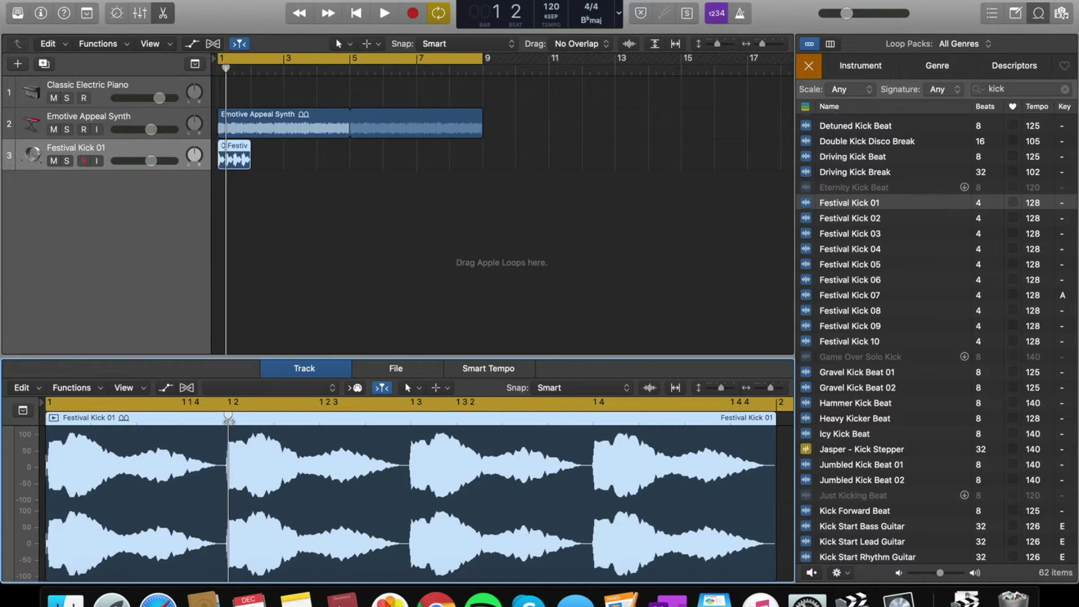
{"action": "key", "text": "super+t"}
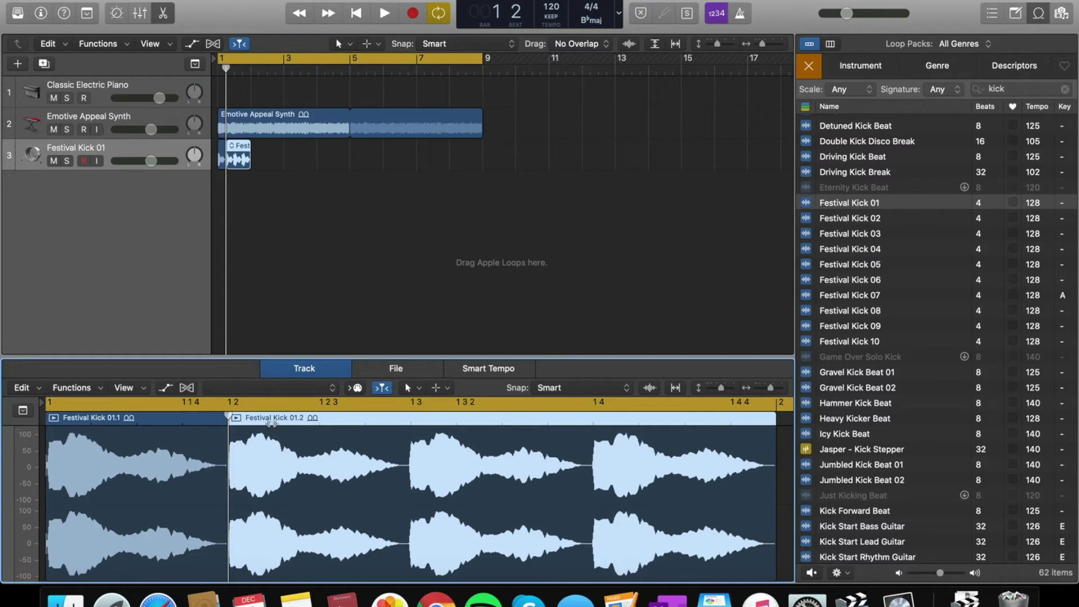
{"action": "key", "text": "Delete"}
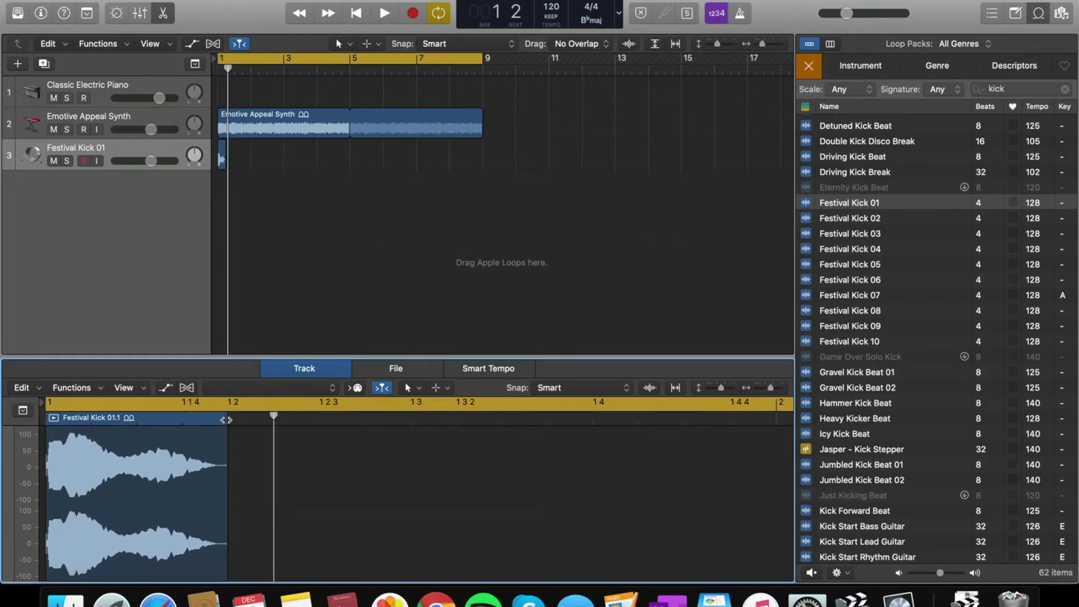
{"action": "key", "text": "space"}
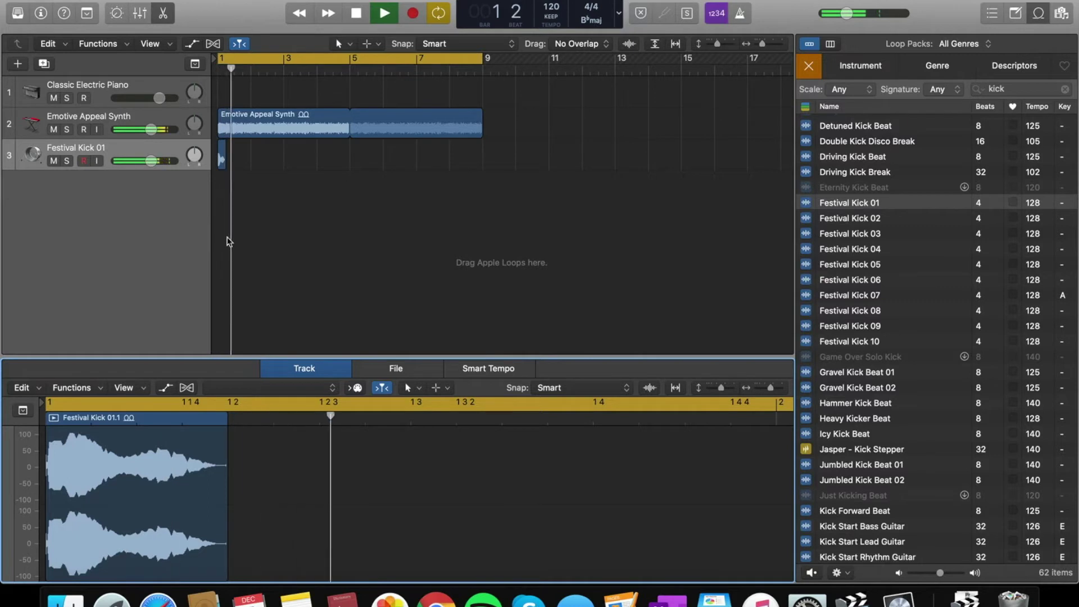
{"action": "key", "text": "space"}
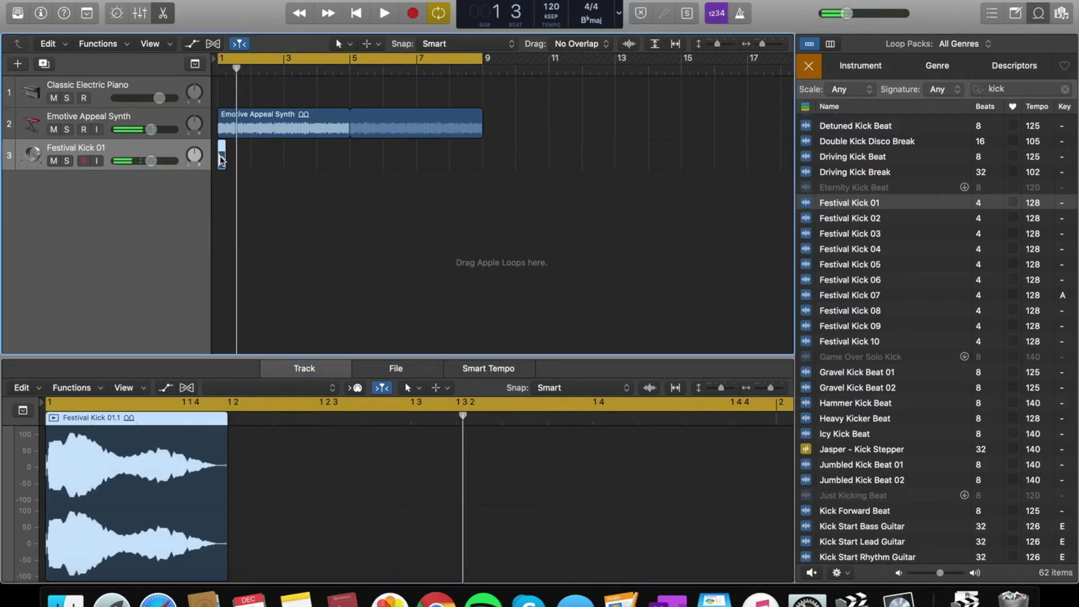
Step: Option-drag copies of the kick hit along the kick track through bar 9
{"action": "left_click_drag", "start_coordinate": [221, 159], "coordinate": [255, 162]}
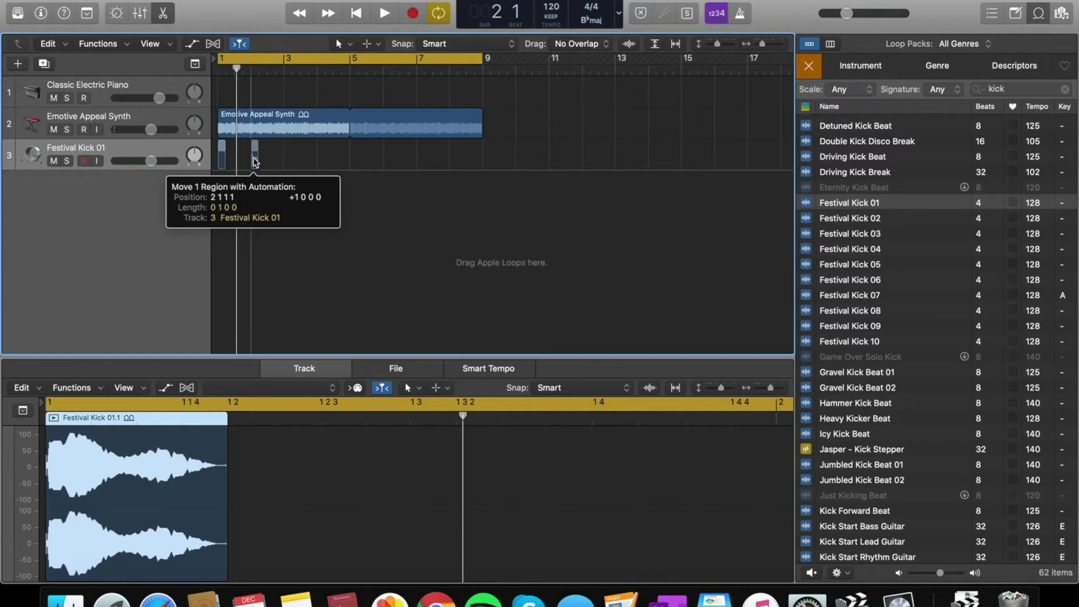
{"action": "left_click_drag", "start_coordinate": [255, 161], "coordinate": [321, 162]}
{"action": "left_click_drag", "start_coordinate": [321, 162], "coordinate": [454, 160]}
{"action": "left_click_drag", "start_coordinate": [397, 200], "coordinate": [464, 153]}
{"action": "key", "text": "super+z"}
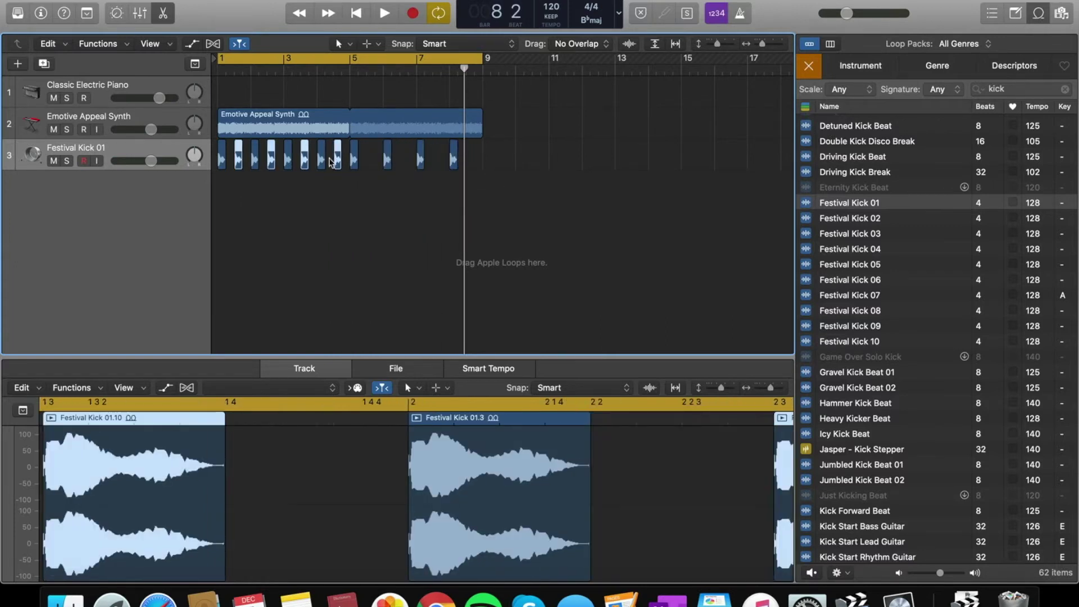
{"action": "left_click_drag", "start_coordinate": [239, 158], "coordinate": [374, 161]}
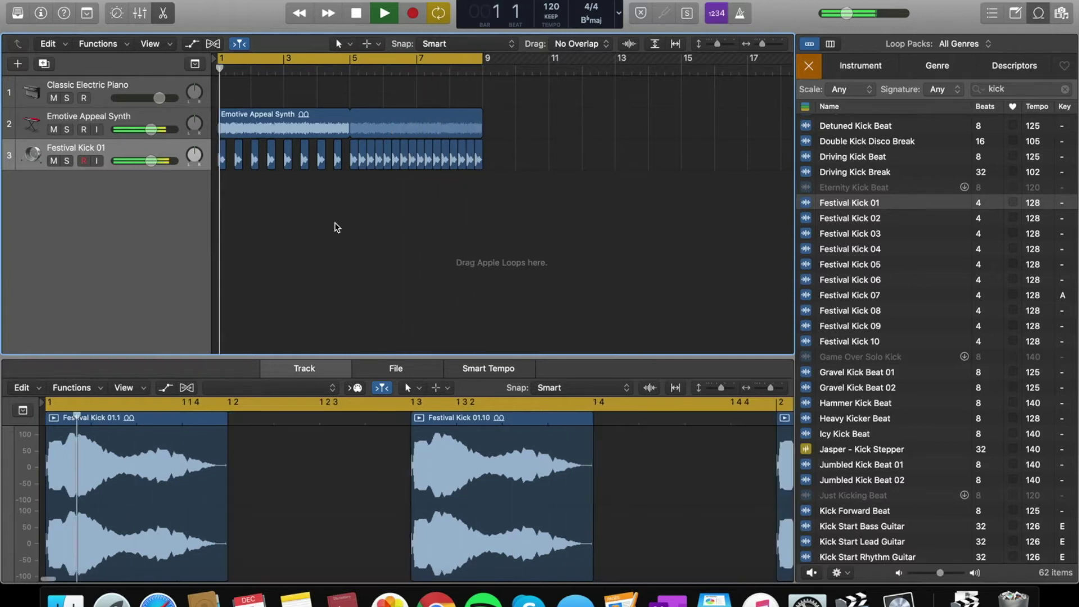
{"action": "key", "text": "space"}
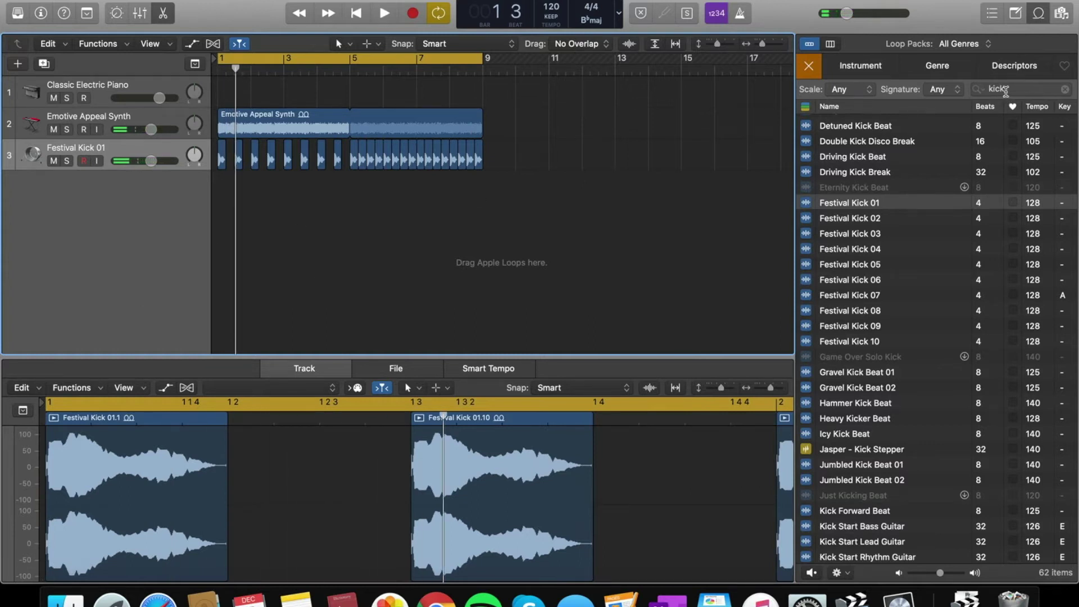
Step: Clear the loop search and preview the Thick Kick Beat loop while the arrangement plays
{"action": "double_click", "coordinate": [1006, 91]}
{"action": "key", "text": "BackSpace"}
{"action": "key", "text": "BackSpace"}
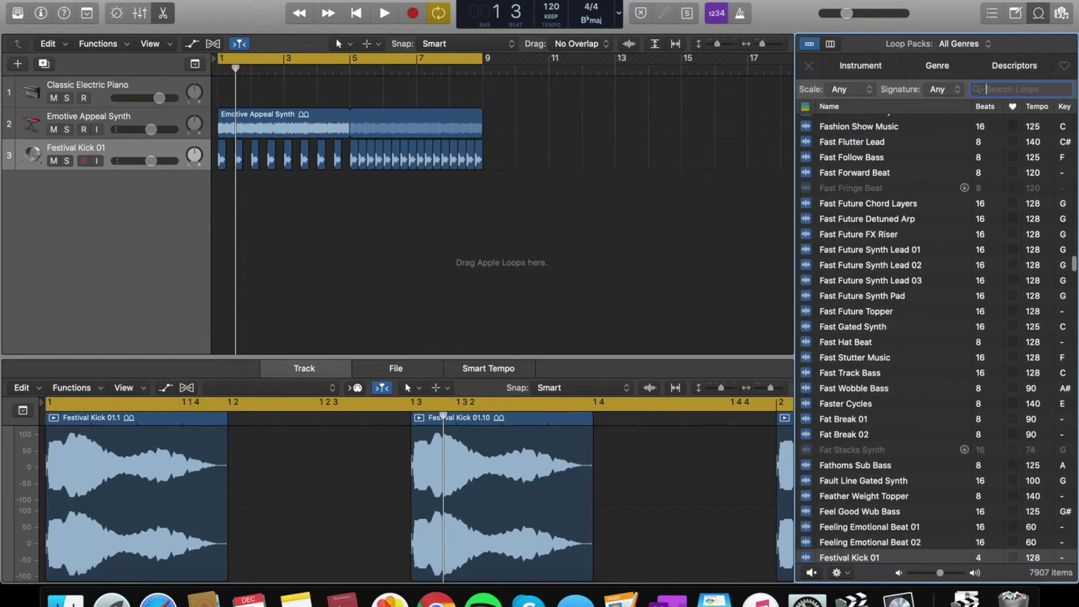
{"action": "key", "text": "Return"}
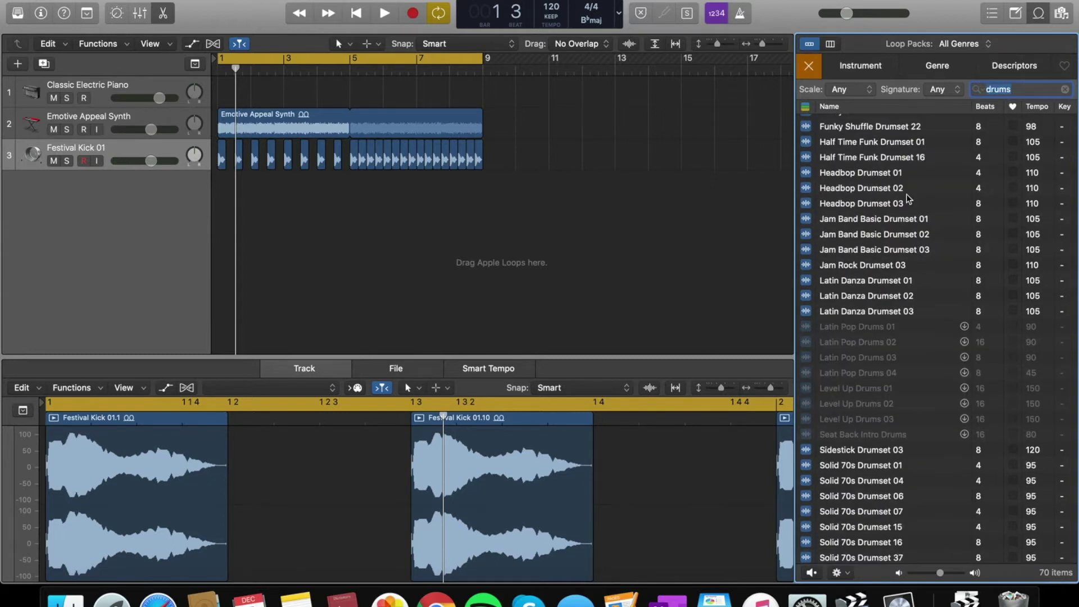
{"action": "scroll", "coordinate": [906, 198], "scroll_direction": "up", "scroll_amount": 10}
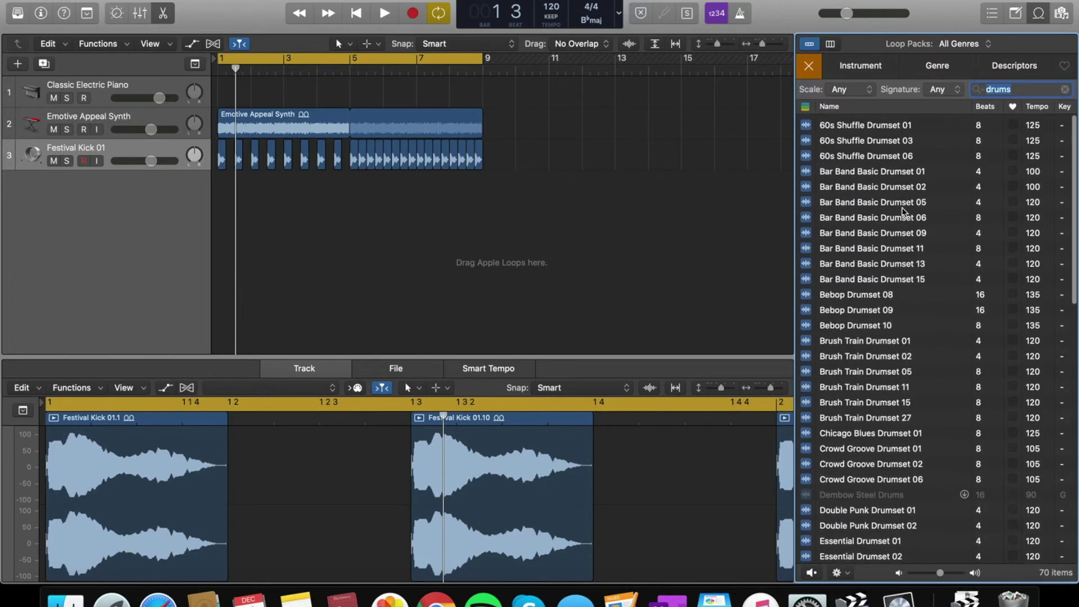
{"action": "left_click", "coordinate": [193, 73]}
{"action": "key", "text": "space"}
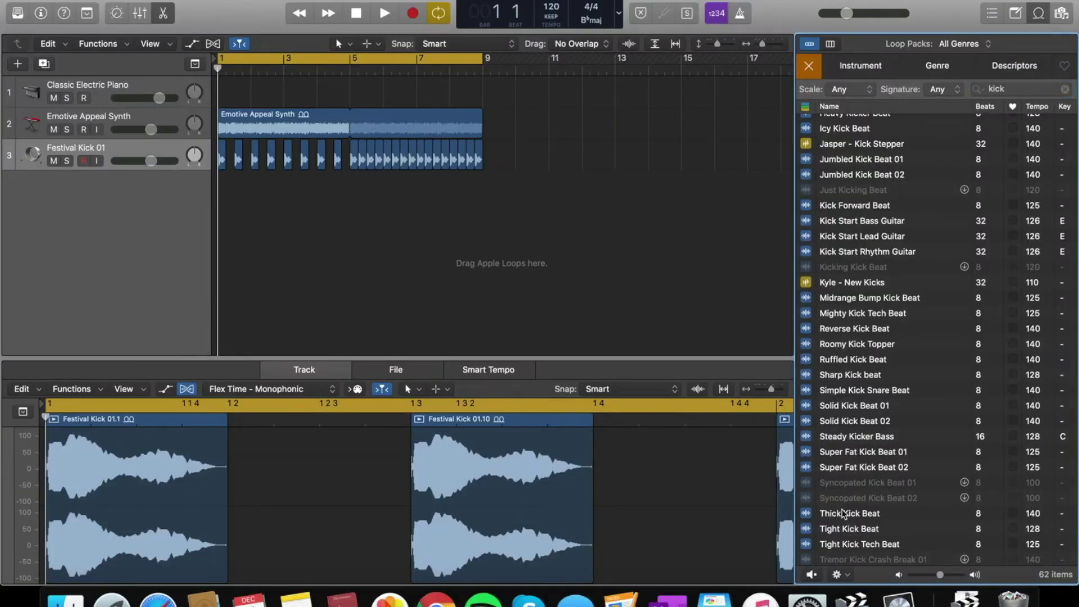
{"action": "left_click", "coordinate": [843, 514]}
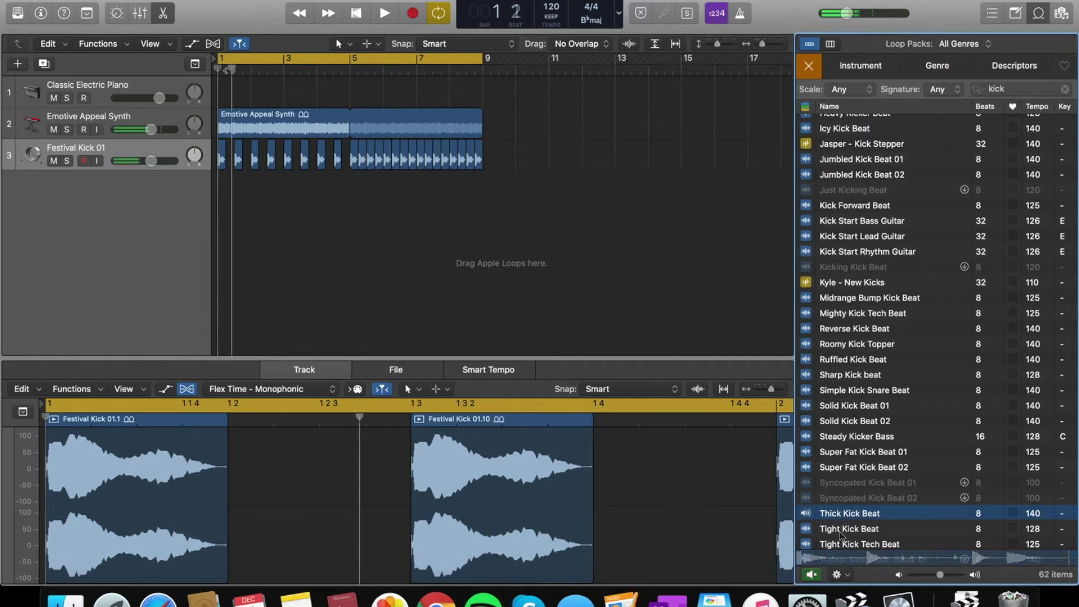
{"action": "left_click", "coordinate": [198, 79]}
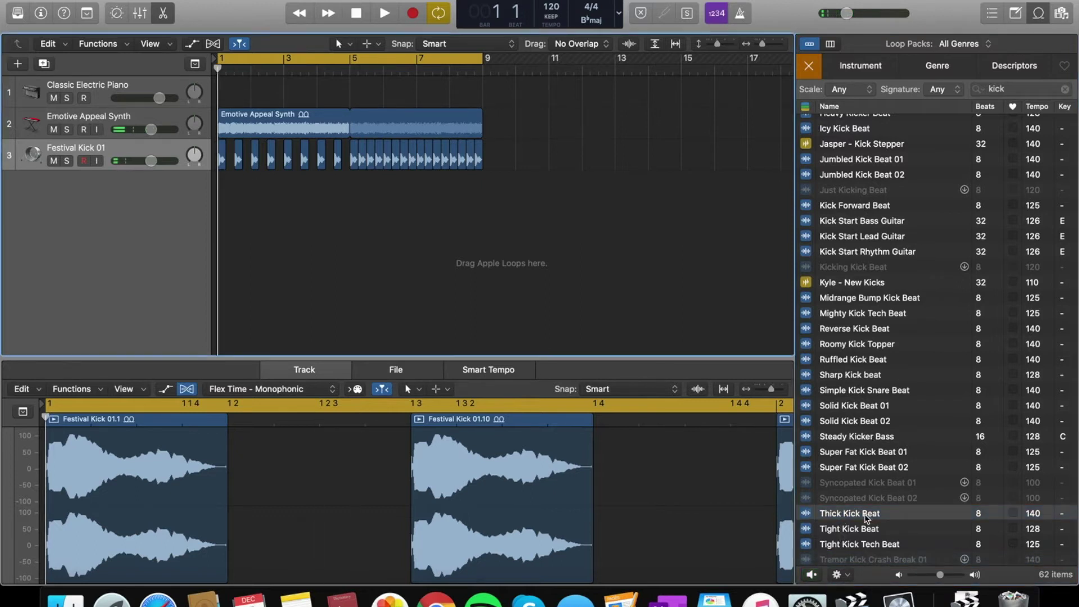
Step: Add Thick Kick Beat as a fourth track at bar 7 and play the song from the start
{"action": "left_click_drag", "start_coordinate": [866, 518], "coordinate": [416, 209]}
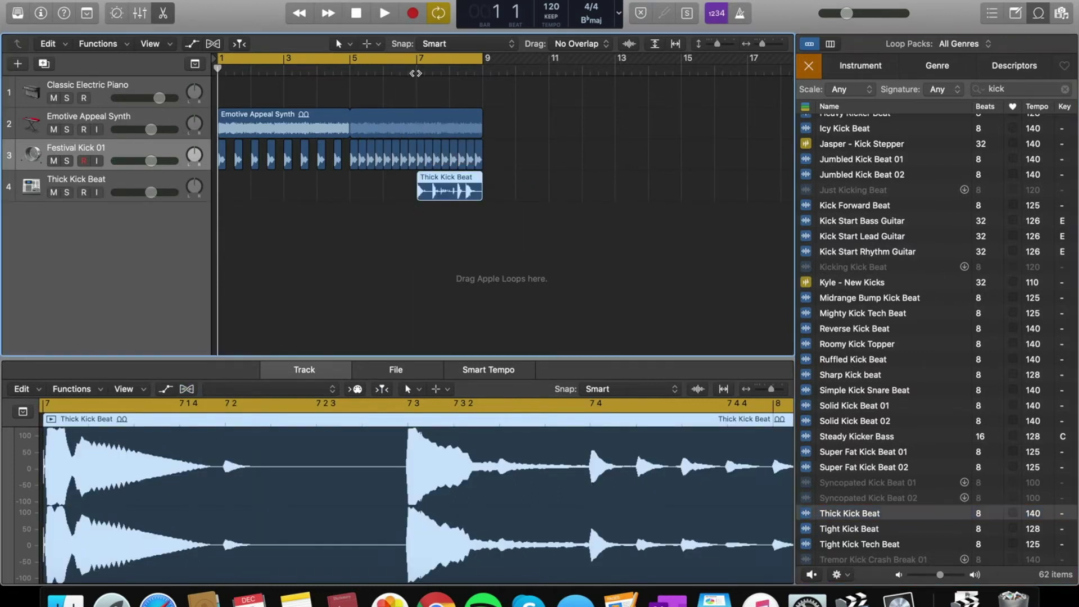
{"action": "left_click", "coordinate": [414, 70]}
{"action": "key", "text": "Return"}
{"action": "key", "text": "space"}
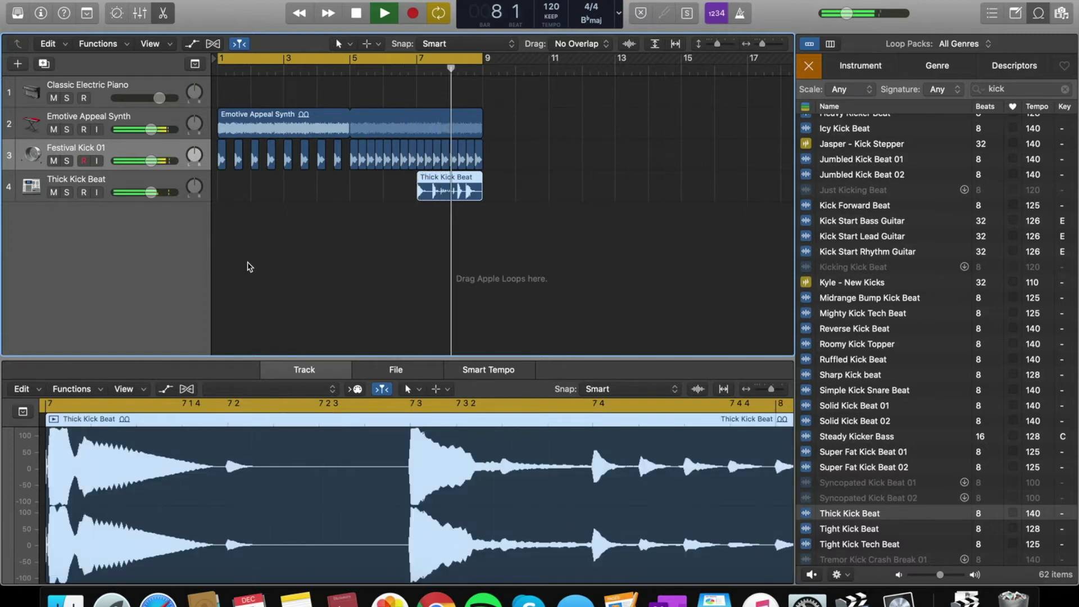
{"action": "key", "text": "space"}
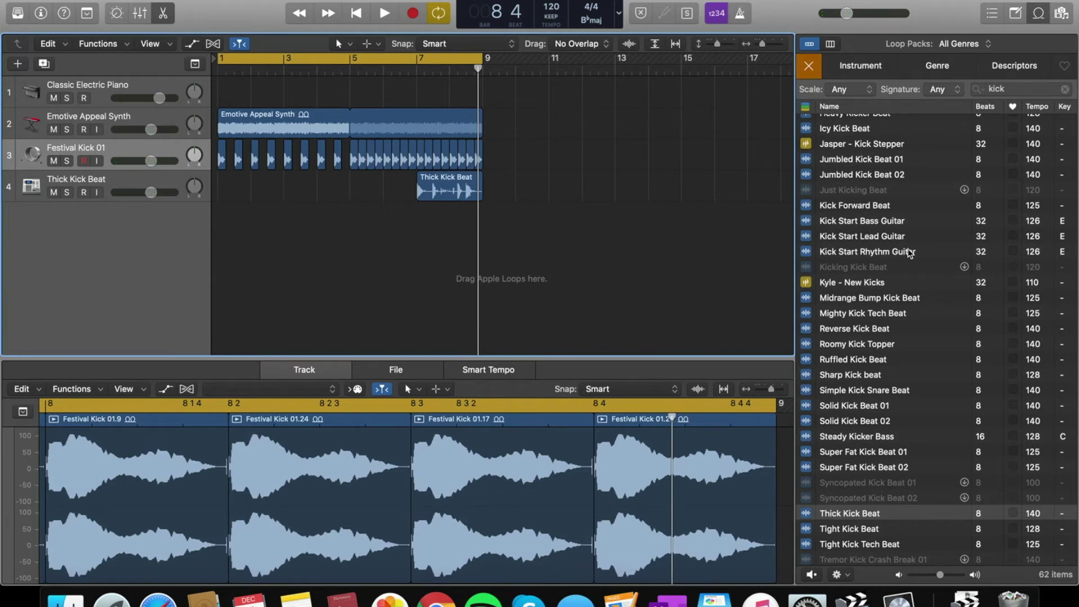
{"action": "scroll", "coordinate": [894, 280], "scroll_direction": "up", "scroll_amount": 10}
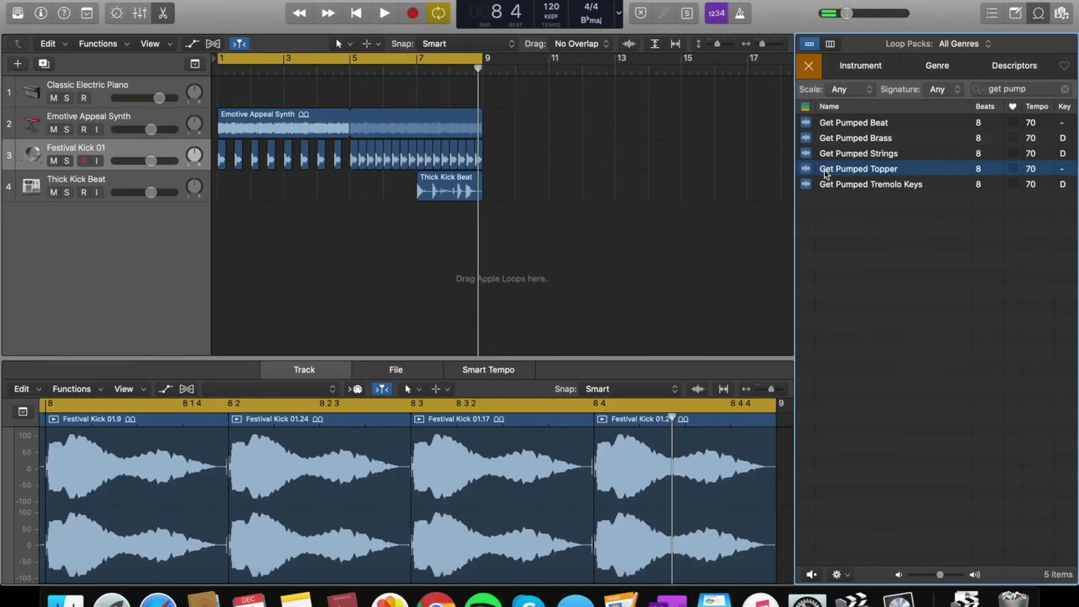
Step: Add Get Pumped Topper as a fifth track, loop it to bar 9, play it, and close the Loop Browser
{"action": "left_click_drag", "start_coordinate": [825, 173], "coordinate": [219, 229]}
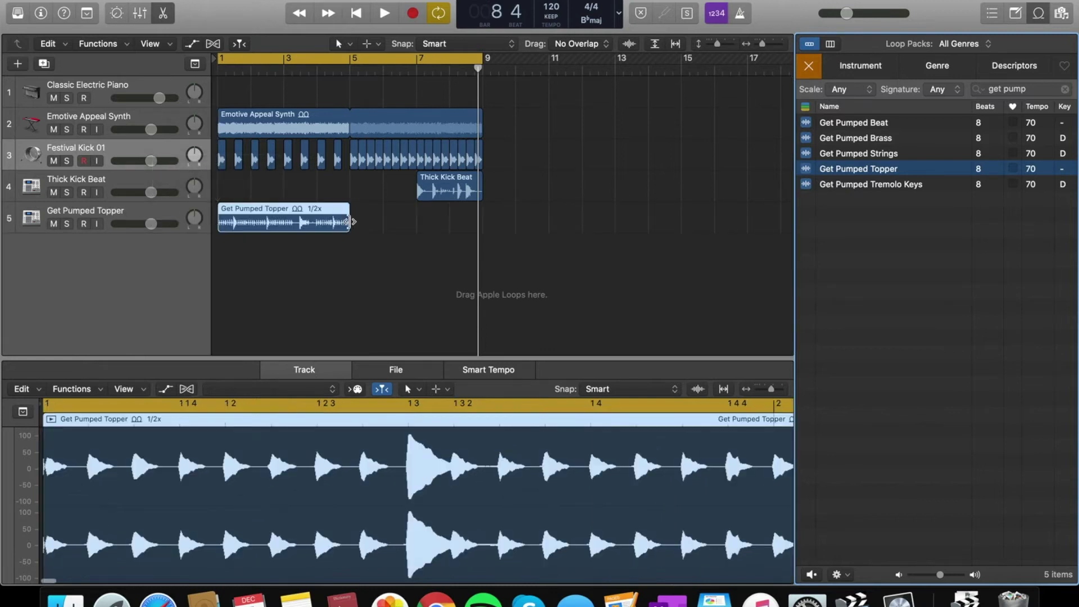
{"action": "left_click_drag", "start_coordinate": [351, 218], "coordinate": [478, 225]}
{"action": "key", "text": "space"}
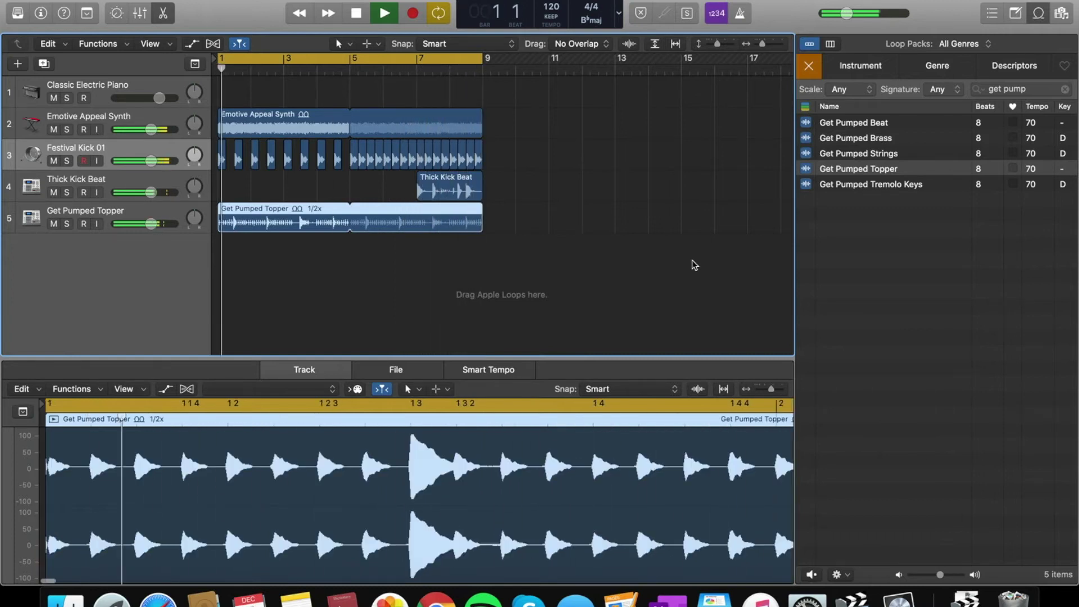
{"action": "key", "text": "space"}
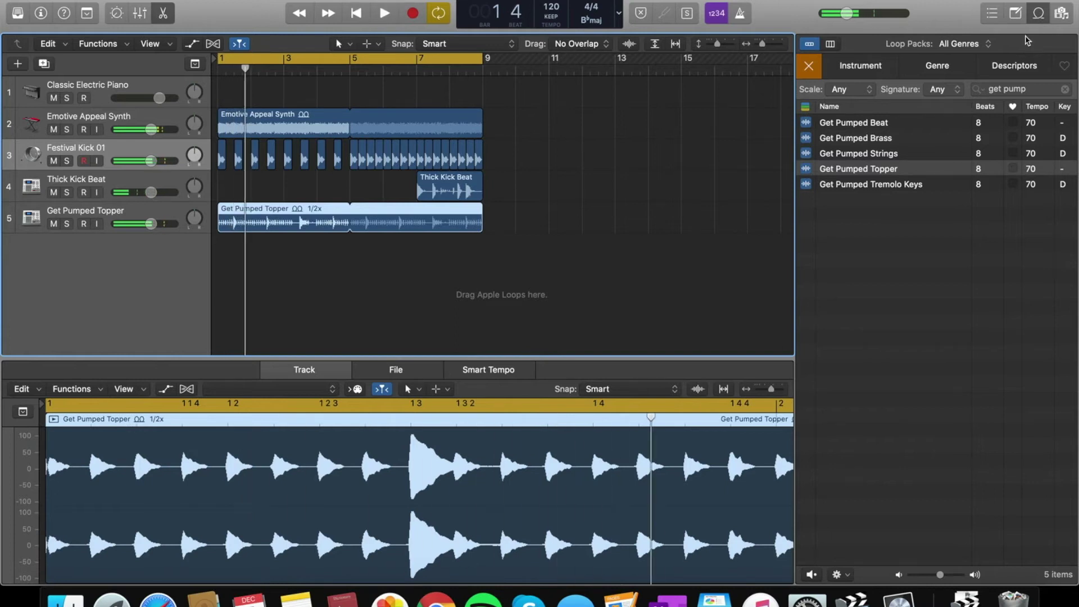
{"action": "left_click", "coordinate": [1038, 20]}
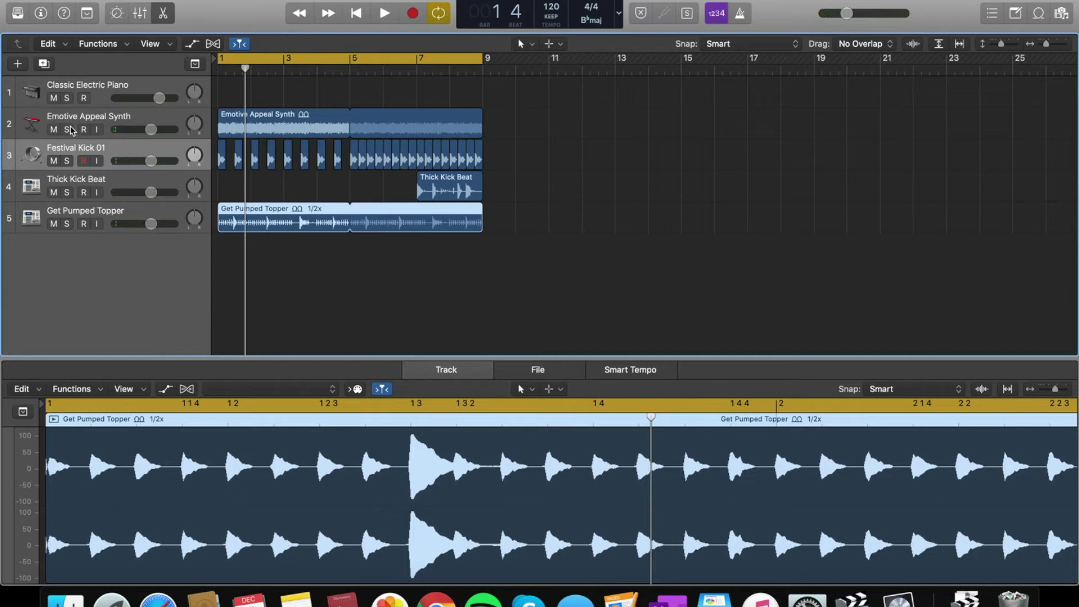
Step: Create an empty MIDI region on the Classic Electric Piano track and stretch it to bar 5
{"action": "left_click", "coordinate": [225, 90]}
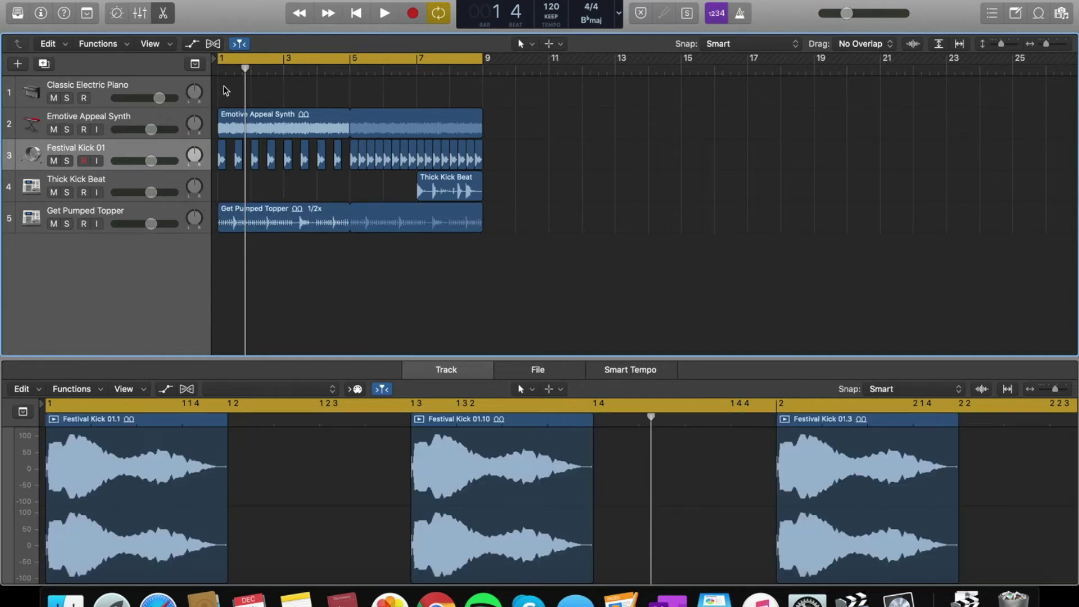
{"action": "right_click", "coordinate": [225, 90]}
{"action": "left_click", "coordinate": [241, 91]}
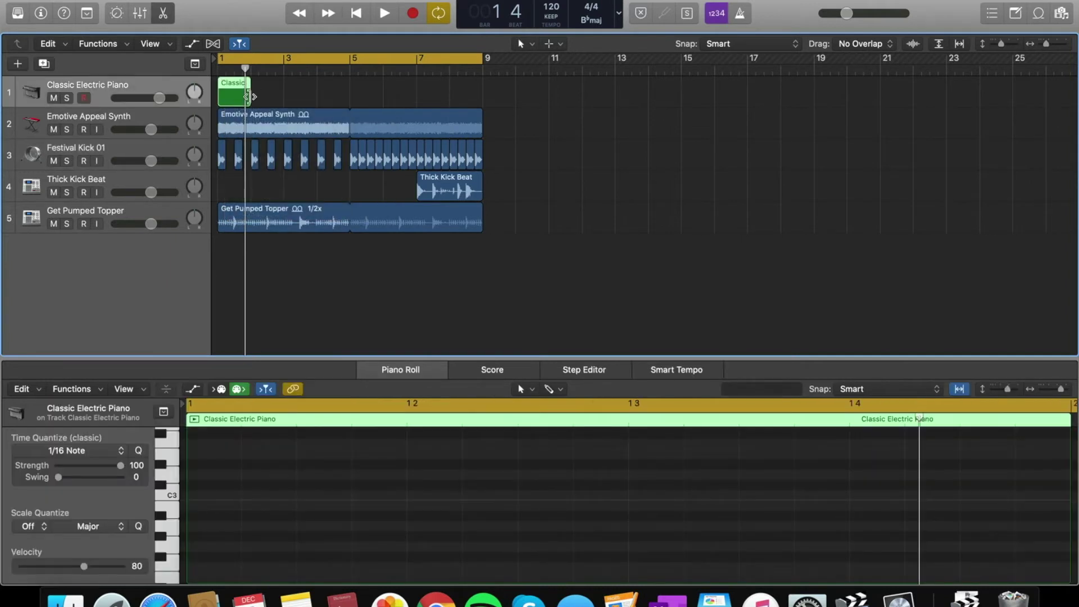
{"action": "left_click_drag", "start_coordinate": [251, 98], "coordinate": [349, 97]}
{"action": "left_click", "coordinate": [276, 119]}
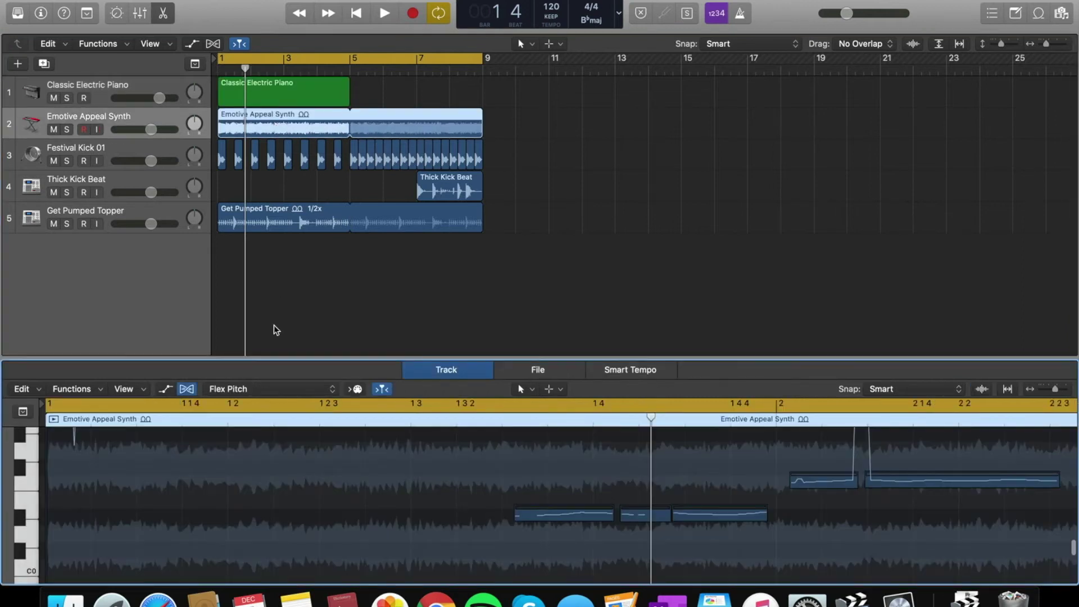
Step: Enlarge the Flex Pitch editor and play back the Emotive Appeal Synth to hear its pitches
{"action": "scroll", "coordinate": [264, 455], "scroll_direction": "down", "scroll_amount": 5}
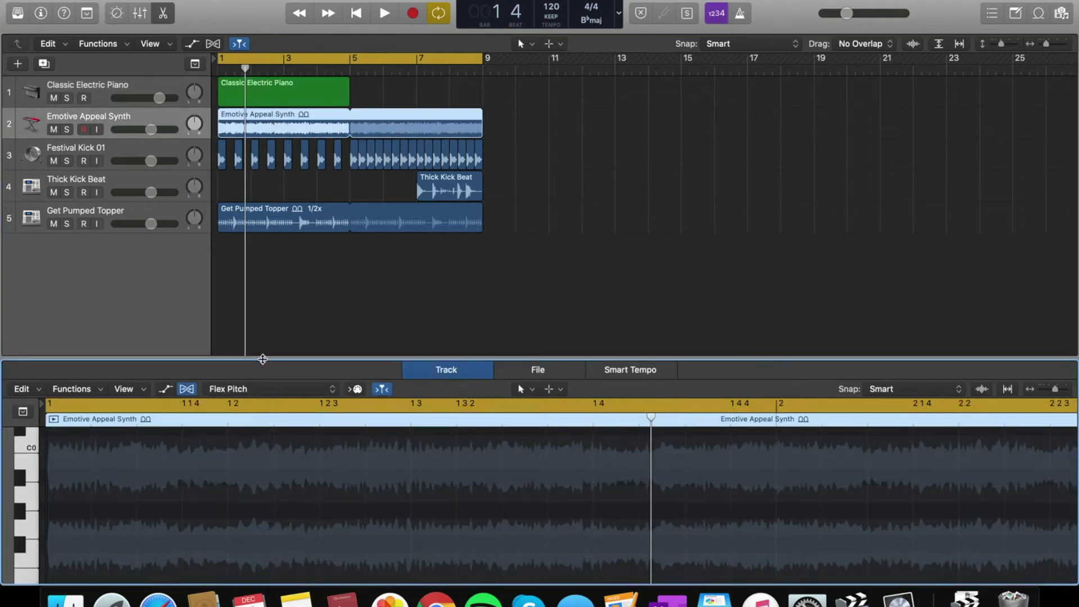
{"action": "left_click_drag", "start_coordinate": [262, 359], "coordinate": [256, 203]}
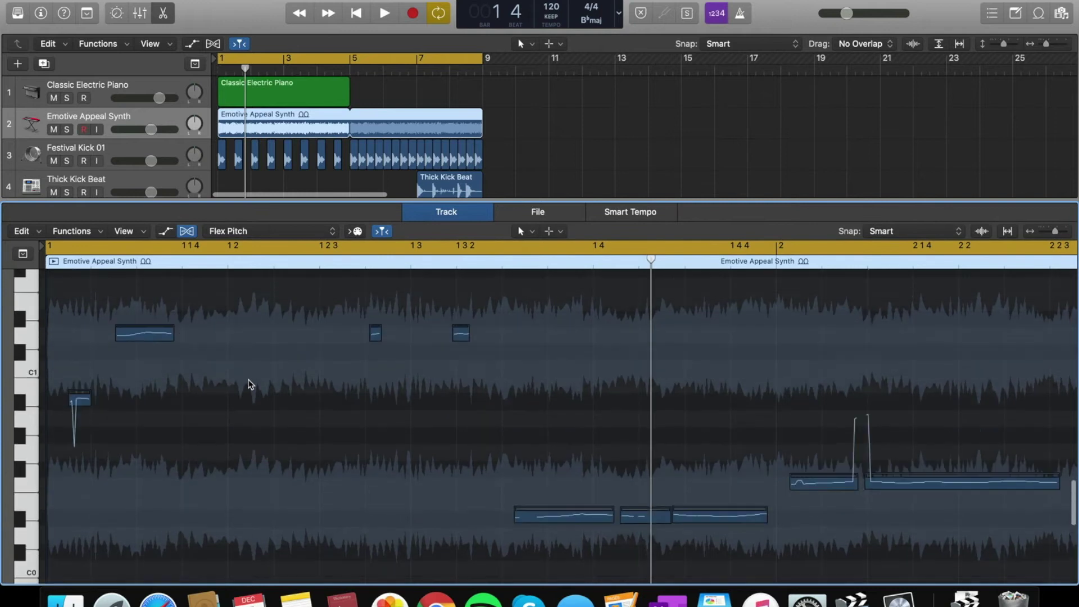
{"action": "scroll", "coordinate": [251, 385], "scroll_direction": "up", "scroll_amount": 3}
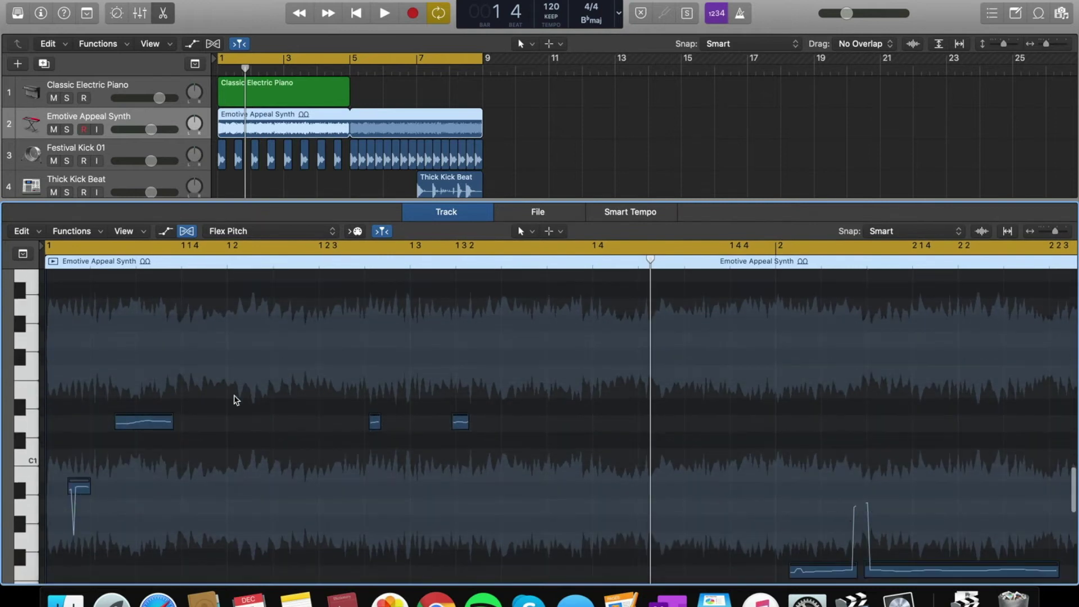
{"action": "scroll", "coordinate": [236, 401], "scroll_direction": "down", "scroll_amount": 5}
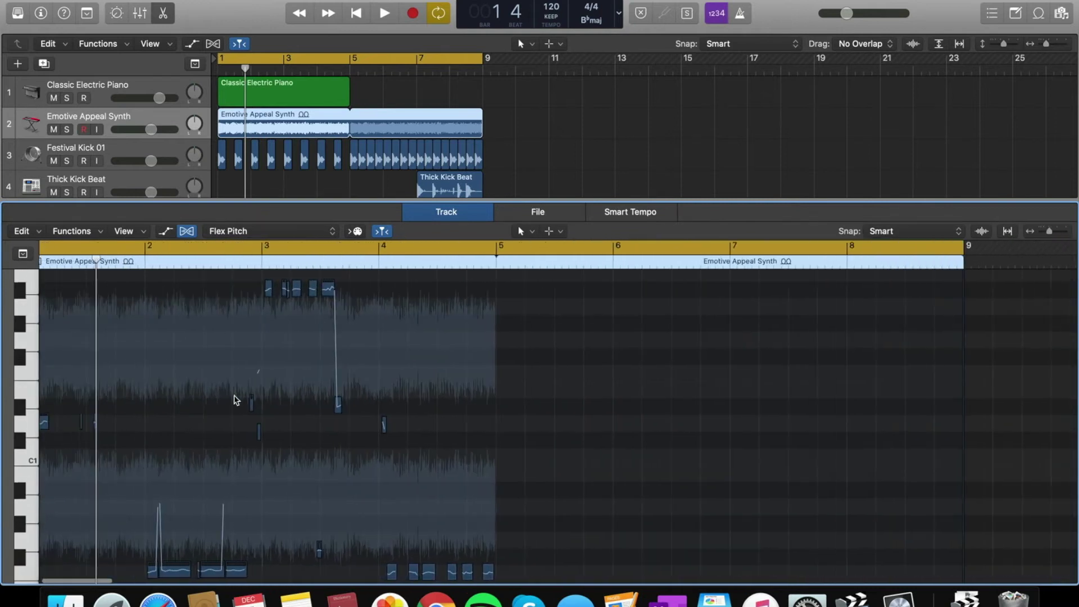
{"action": "scroll", "coordinate": [205, 450], "scroll_direction": "down", "scroll_amount": 3}
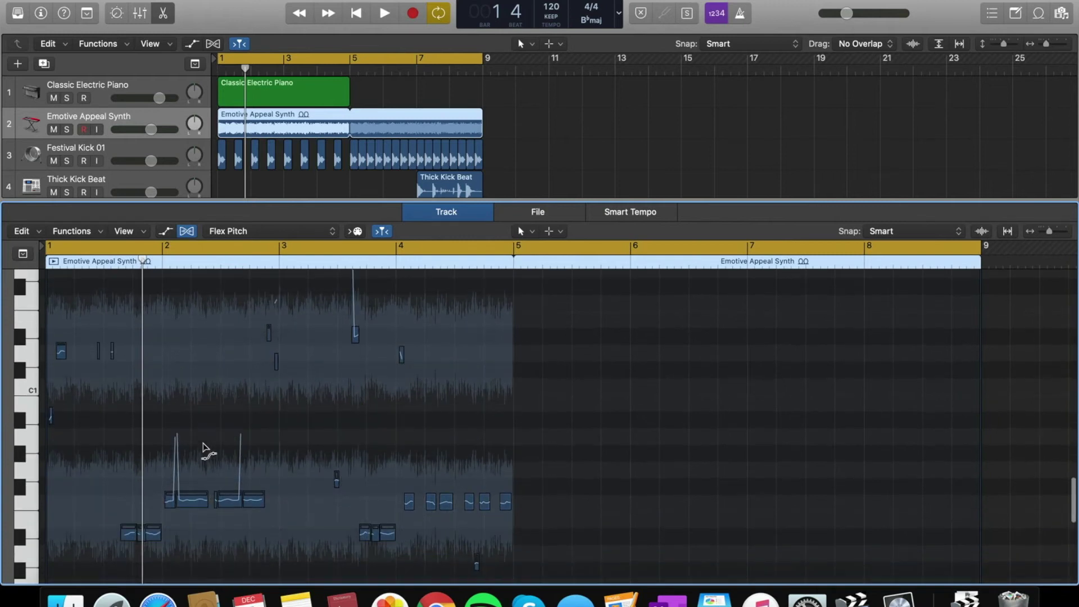
{"action": "scroll", "coordinate": [203, 444], "scroll_direction": "down", "scroll_amount": 2}
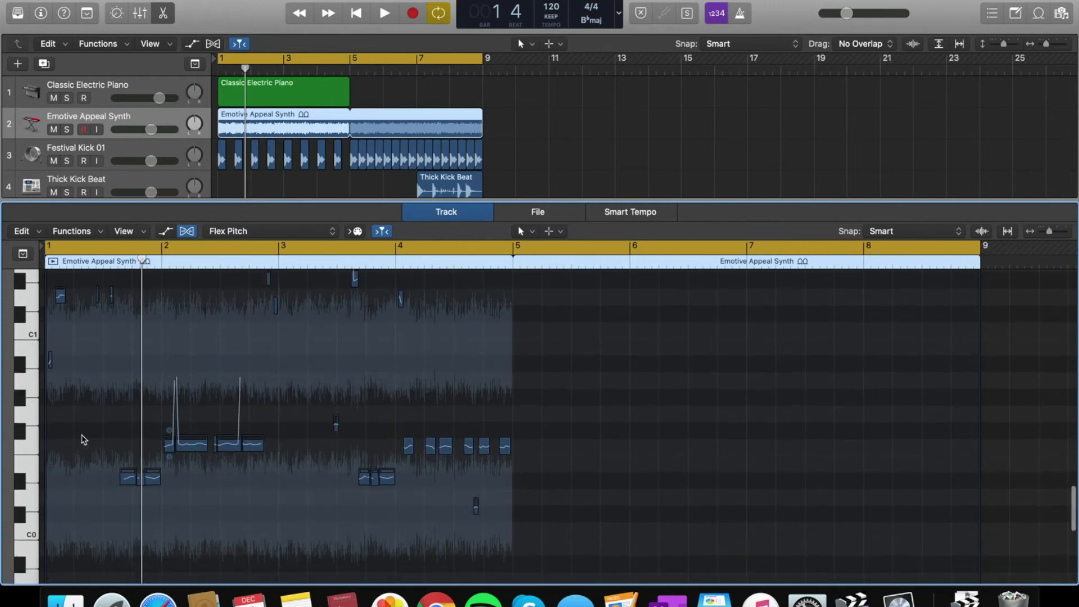
{"action": "key", "text": "i"}
{"action": "key", "text": "space"}
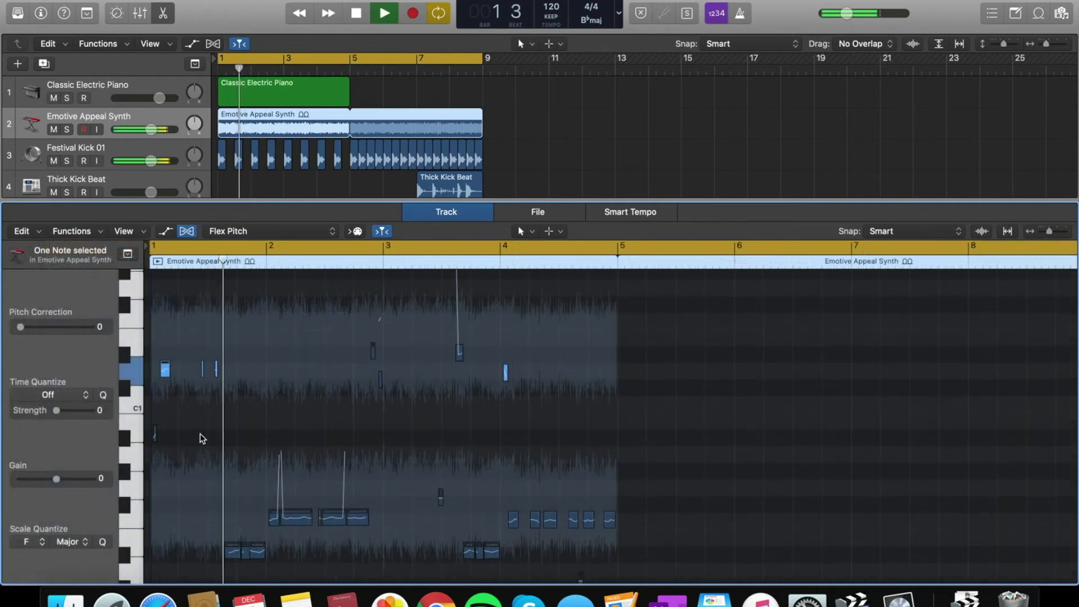
{"action": "key", "text": "space"}
Step: Create a note near C3 in the Classic Electric Piano region and play from bar 1
{"action": "key", "text": "Up"}
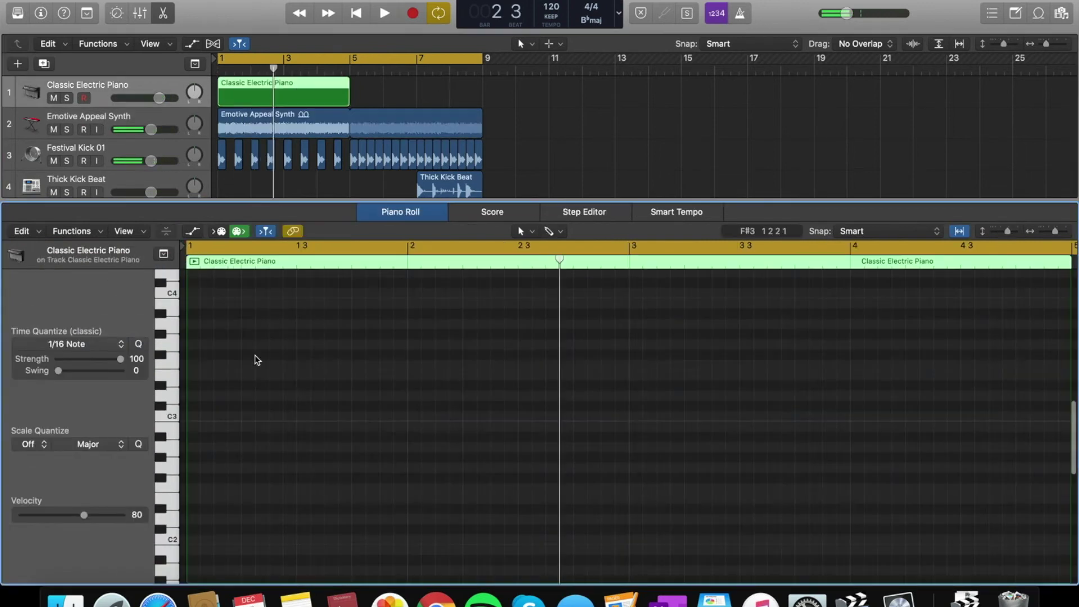
{"action": "right_click", "coordinate": [204, 409]}
{"action": "left_click", "coordinate": [237, 417]}
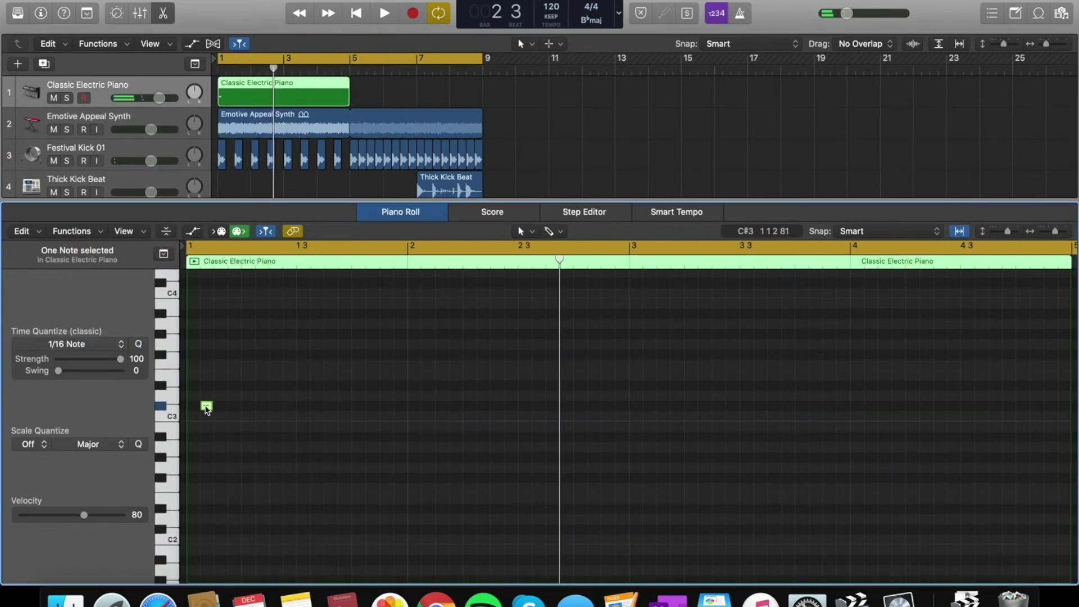
{"action": "left_click", "coordinate": [206, 409]}
{"action": "key", "text": "space"}
{"action": "key", "text": "space"}
Step: Compare the piano note's pitch against the Emotive Appeal Synth's detected pitches, zooming in horizontally
{"action": "left_click", "coordinate": [235, 128]}
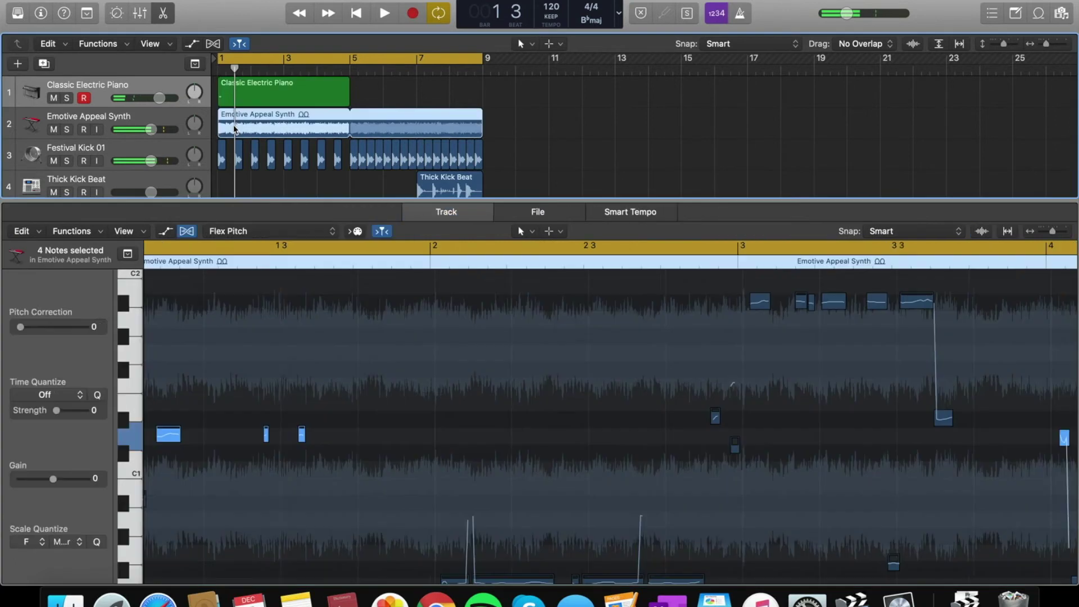
{"action": "scroll", "coordinate": [235, 396], "scroll_direction": "down", "scroll_amount": 5}
{"action": "left_click", "coordinate": [235, 396]}
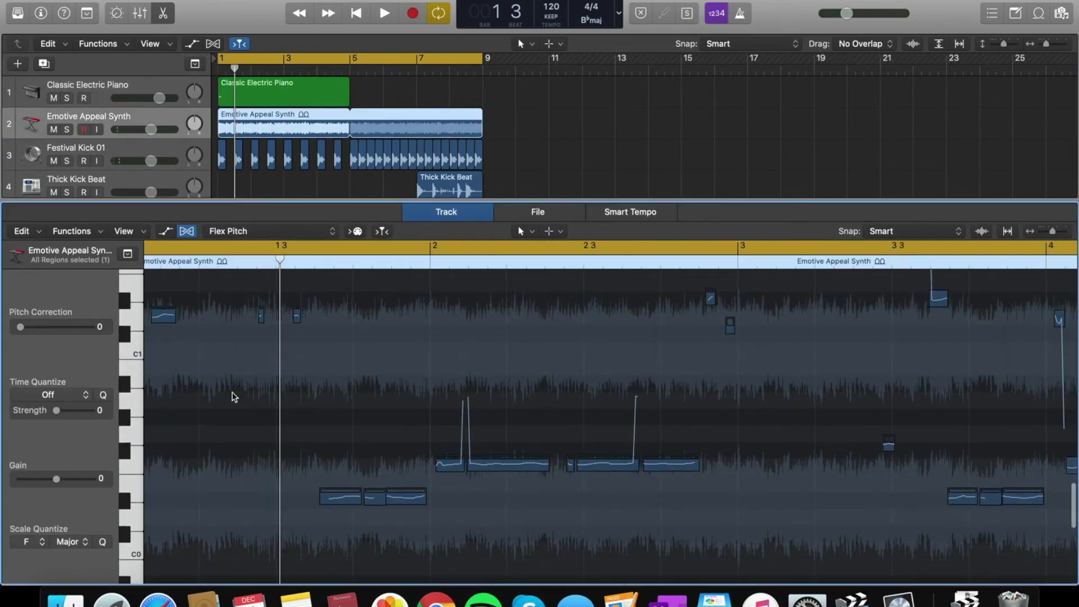
{"action": "left_click", "coordinate": [272, 84]}
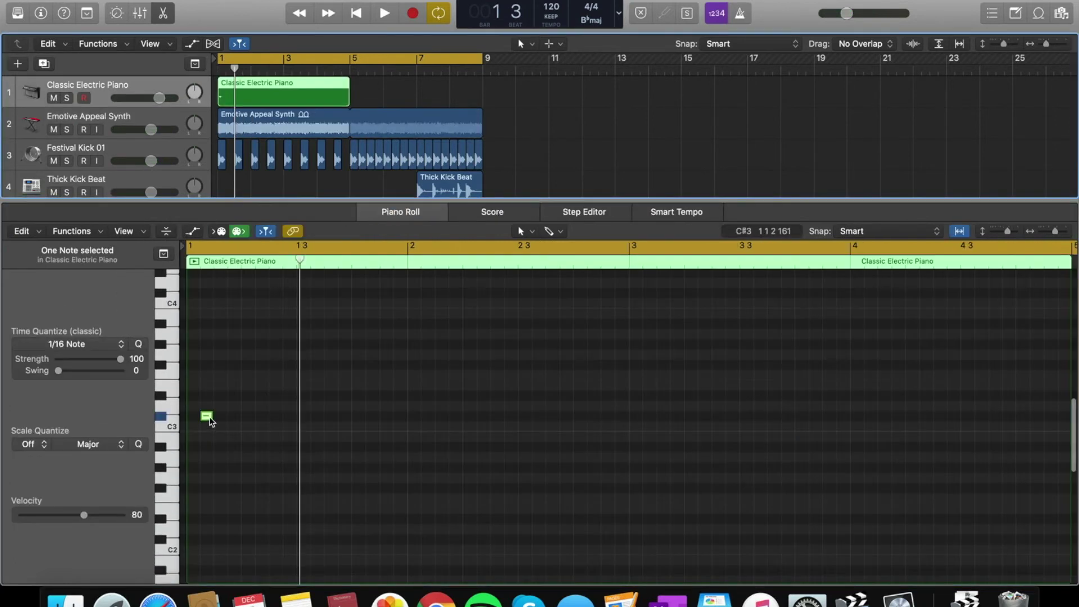
{"action": "left_click", "coordinate": [206, 416]}
{"action": "left_click", "coordinate": [235, 128]}
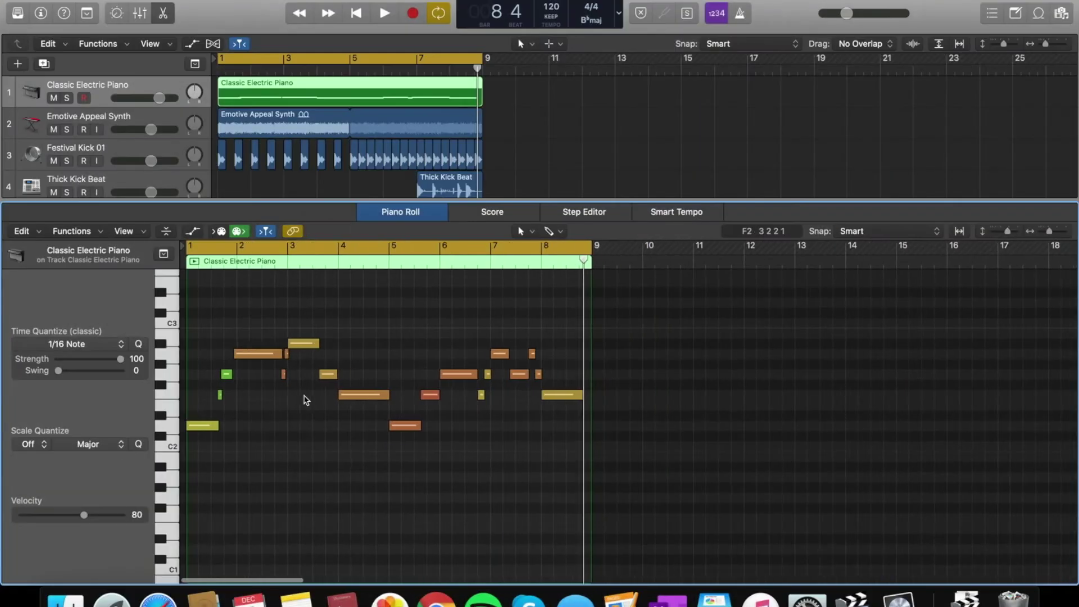
{"action": "key", "text": "super+Right"}
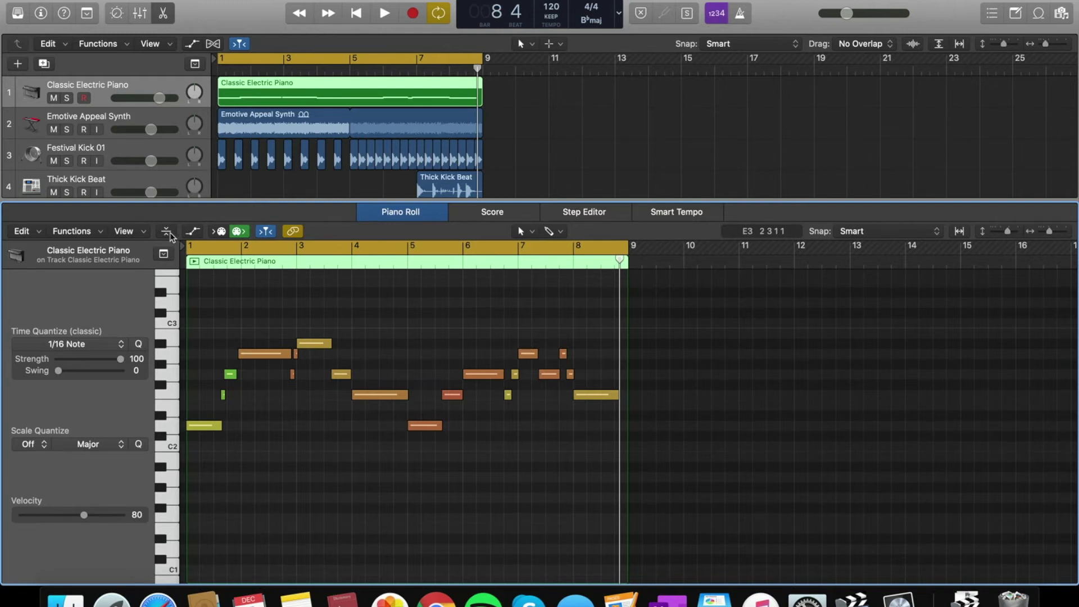
Step: Mute the Emotive Appeal Synth, then solo and play the Classic Electric Piano melody
{"action": "left_click_drag", "start_coordinate": [238, 198], "coordinate": [235, 322]}
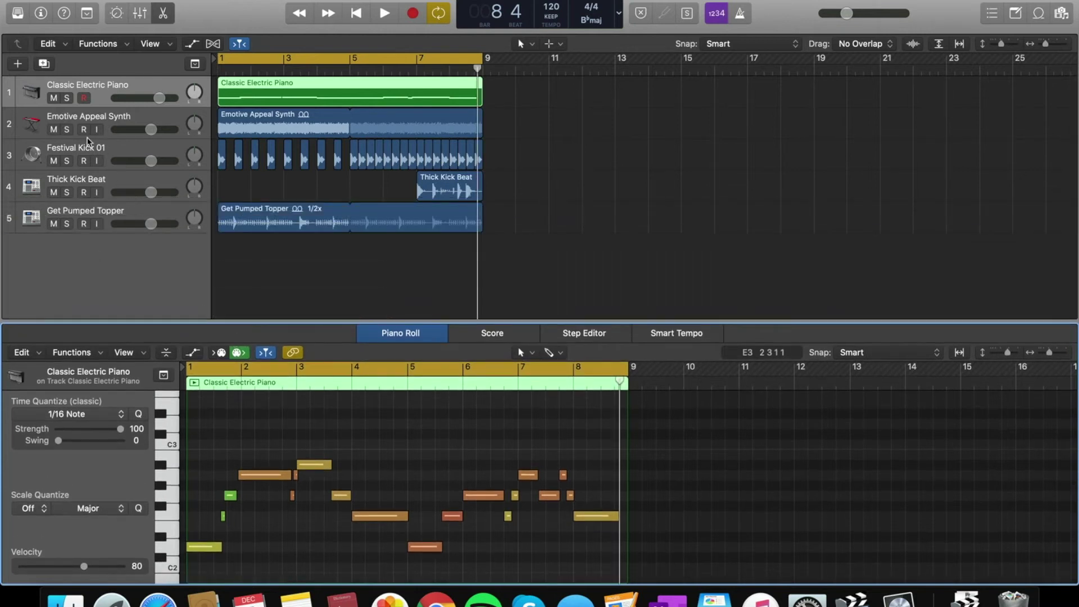
{"action": "left_click", "coordinate": [54, 130]}
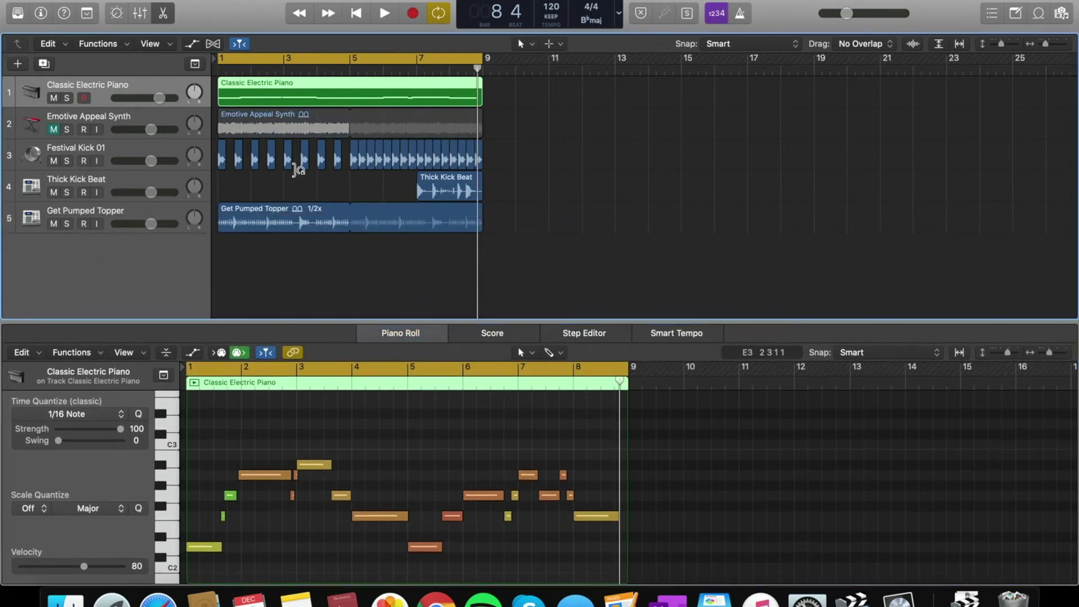
{"action": "left_click", "coordinate": [252, 303]}
{"action": "left_click", "coordinate": [302, 87]}
{"action": "left_click", "coordinate": [67, 99]}
{"action": "key", "text": "space"}
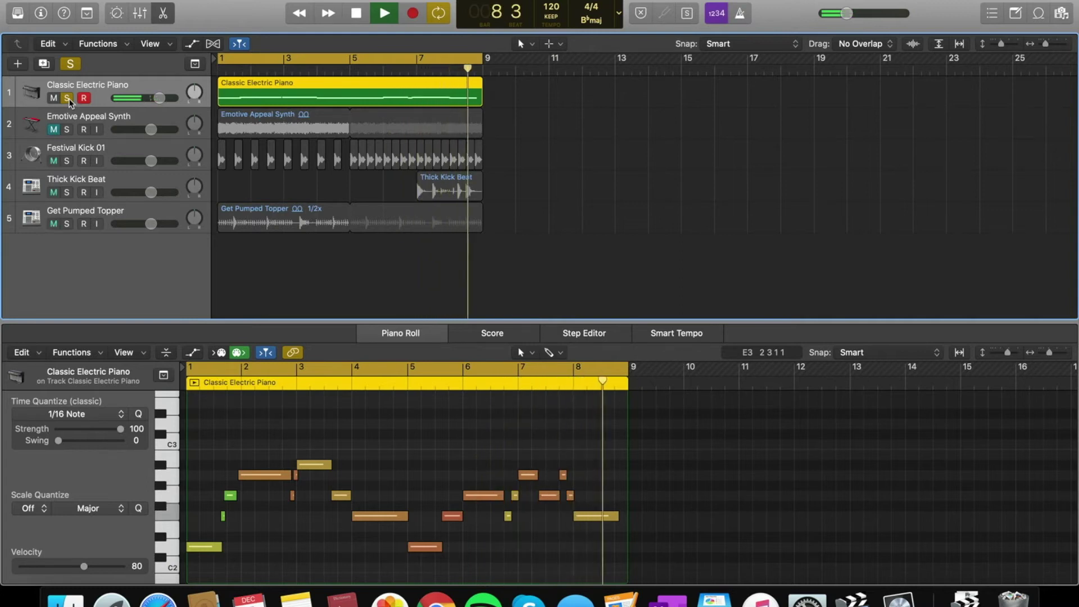
{"action": "key", "text": "space"}
Step: Unsolo the piano, play the full arrangement, and show the piano's Smart Controls
{"action": "left_click", "coordinate": [67, 99]}
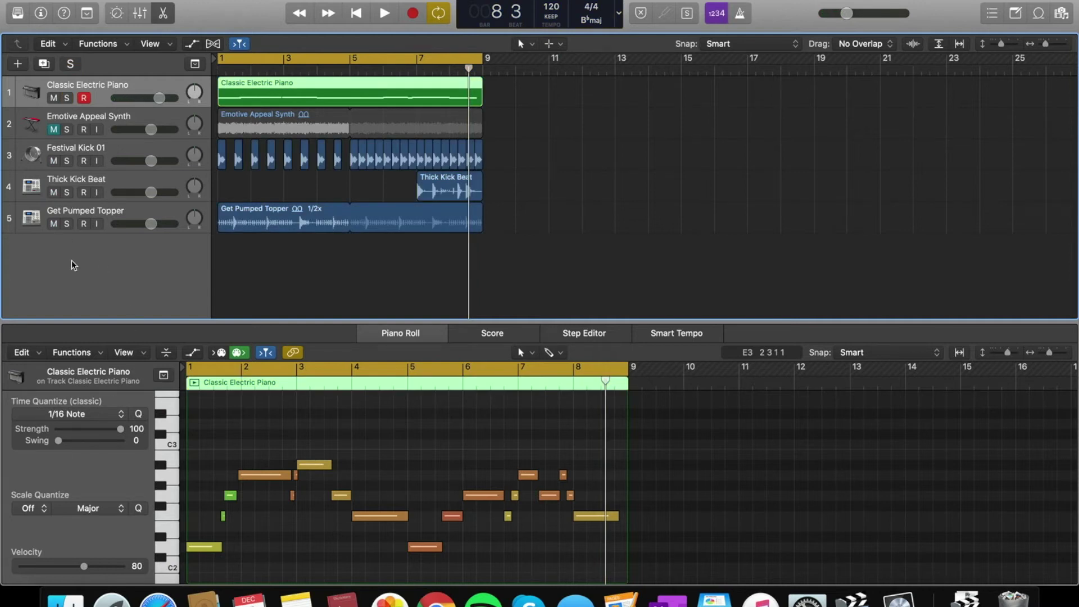
{"action": "key", "text": "space"}
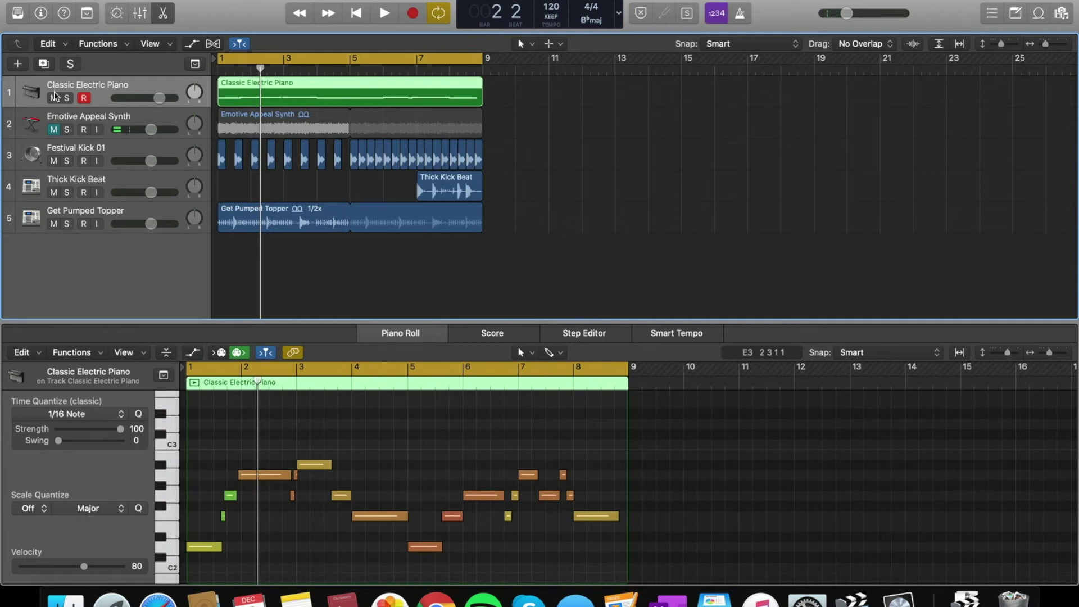
{"action": "key", "text": "b"}
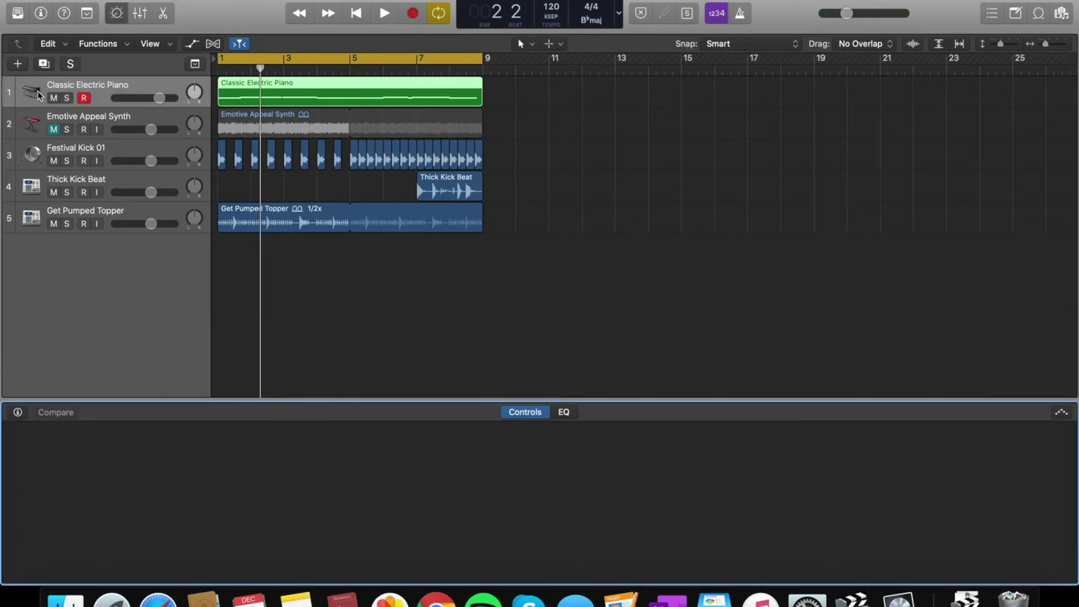
{"action": "left_click", "coordinate": [121, 10]}
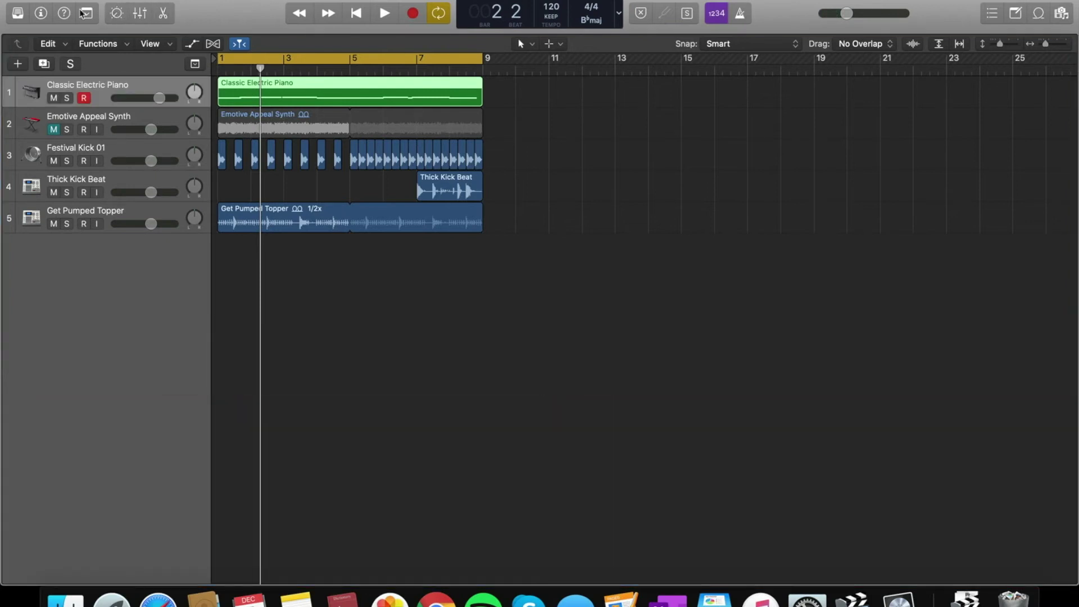
{"action": "left_click", "coordinate": [17, 13]}
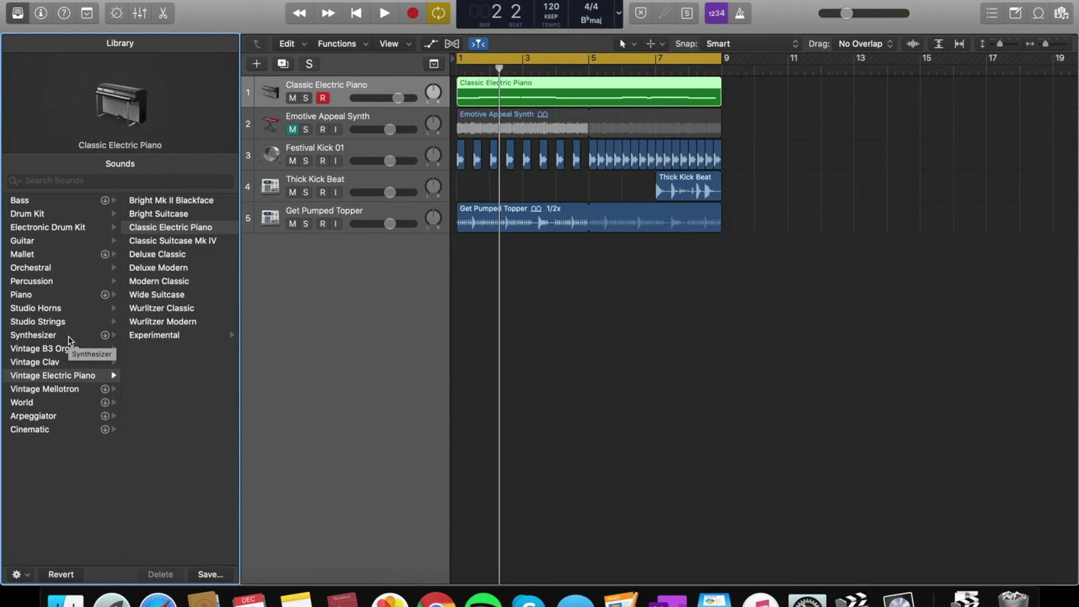
{"action": "left_click", "coordinate": [69, 336]}
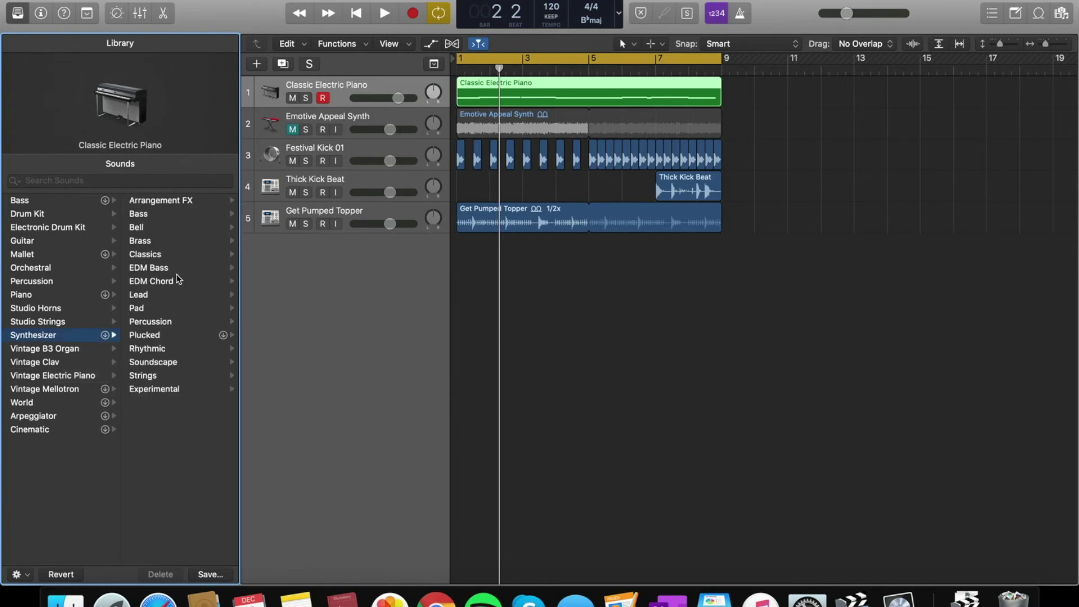
{"action": "left_click", "coordinate": [160, 308]}
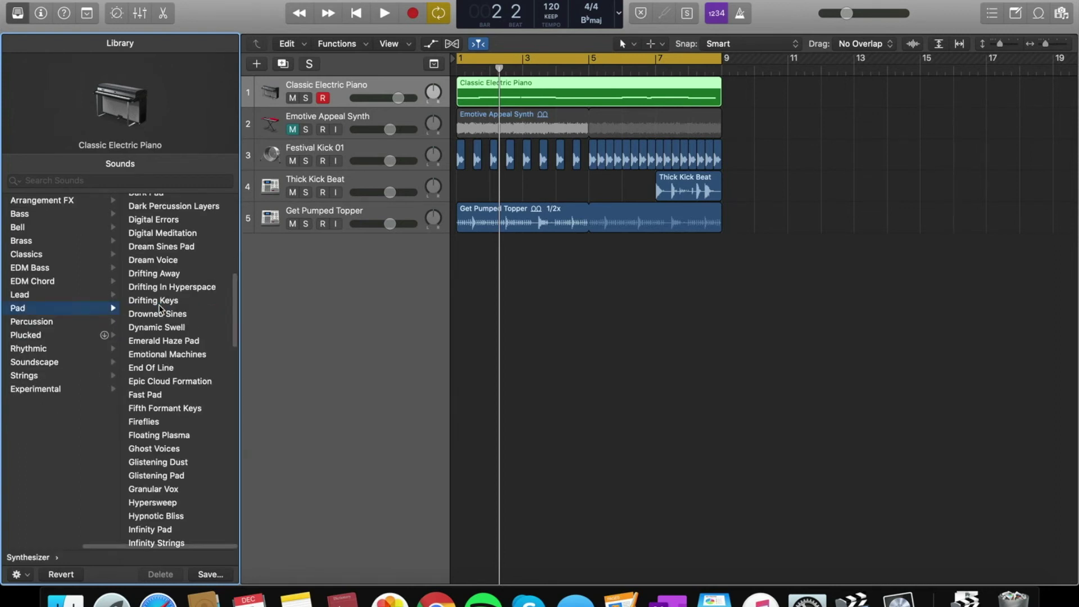
{"action": "left_click", "coordinate": [162, 288]}
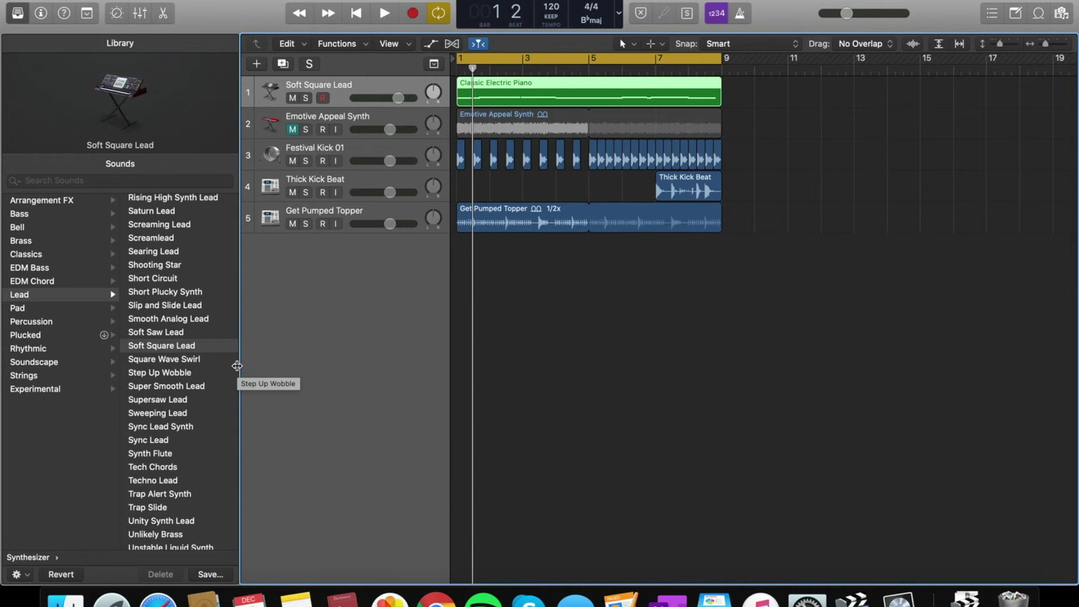
{"action": "key", "text": "space"}
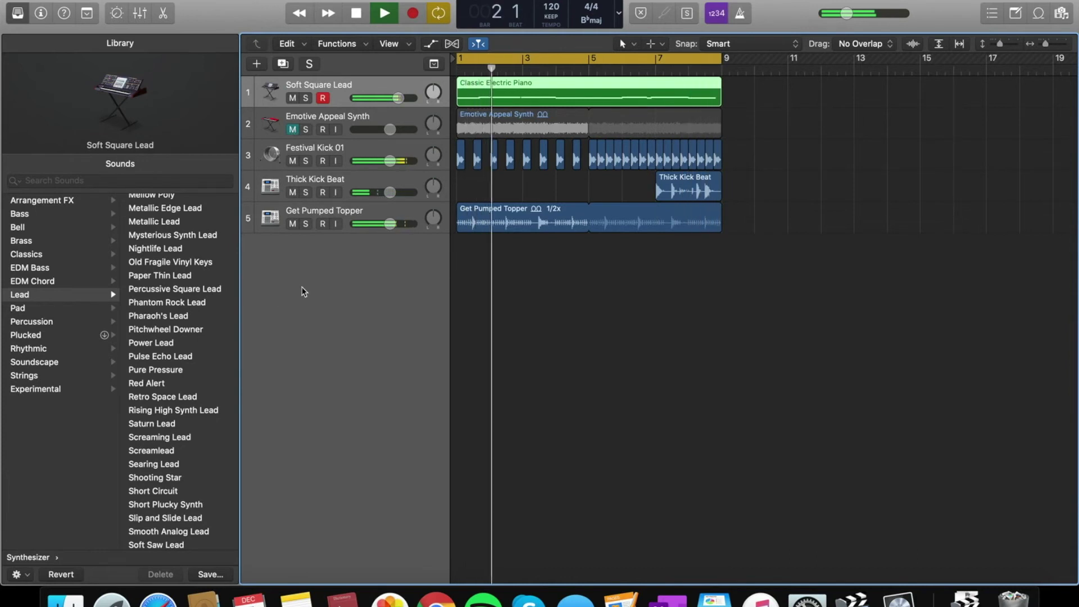
{"action": "key", "text": "space"}
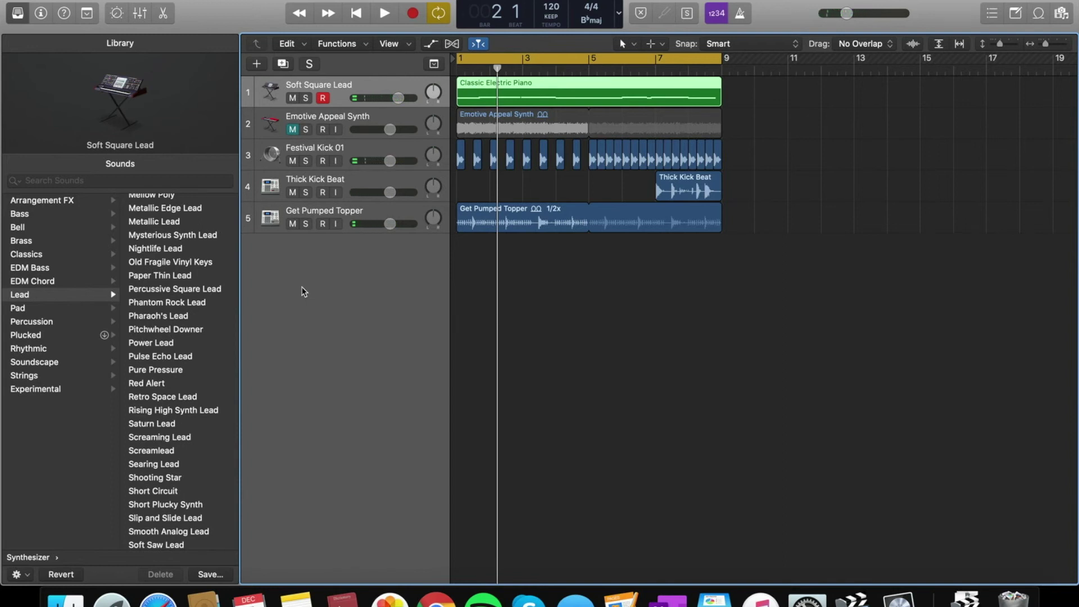
Step: Add a Classic Electric Piano track as track 2 with an empty MIDI region extended to bar 9
{"action": "double_click", "coordinate": [316, 270]}
{"action": "left_click_drag", "start_coordinate": [344, 247], "coordinate": [337, 120]}
{"action": "left_click", "coordinate": [493, 98]}
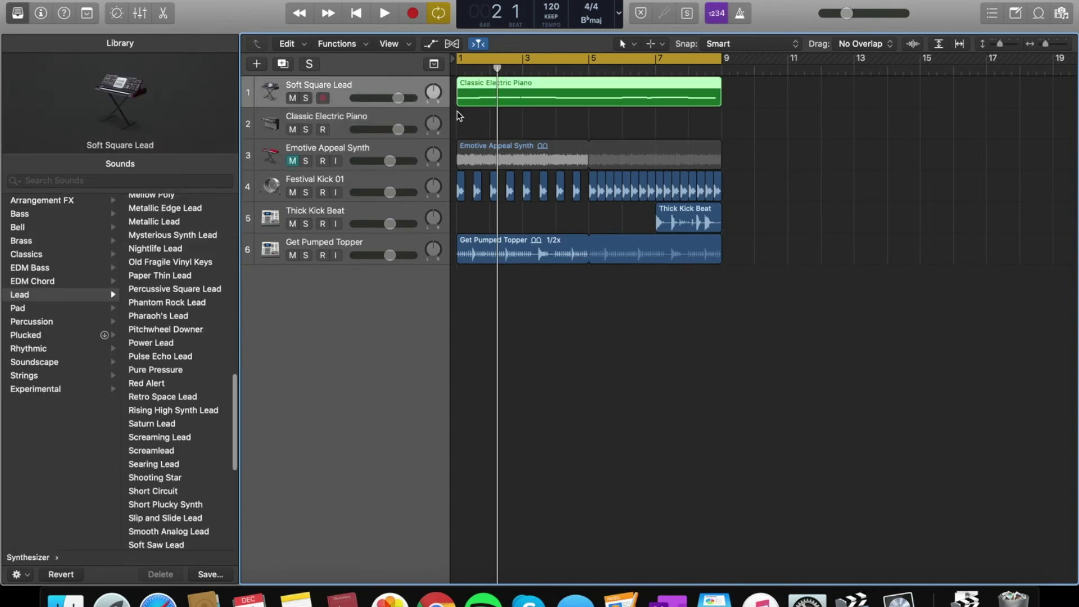
{"action": "right_click", "coordinate": [471, 128]}
{"action": "left_click", "coordinate": [491, 130]}
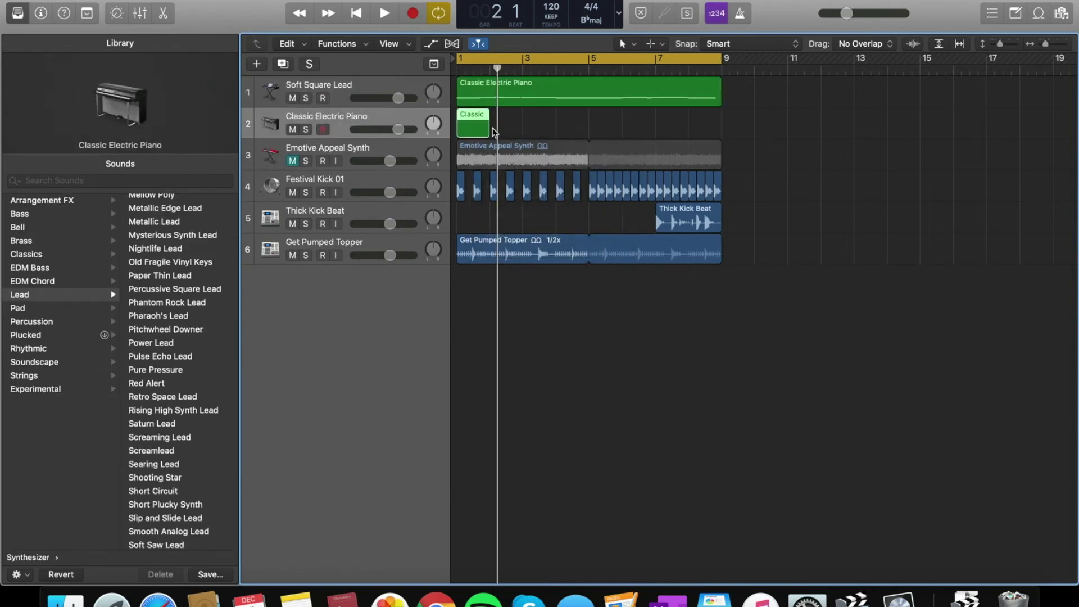
{"action": "left_click_drag", "start_coordinate": [486, 133], "coordinate": [721, 130]}
Step: Copy the bar-2 chord to bar 4, raise its E2 note to F2, and play the chords
{"action": "double_click", "coordinate": [527, 98]}
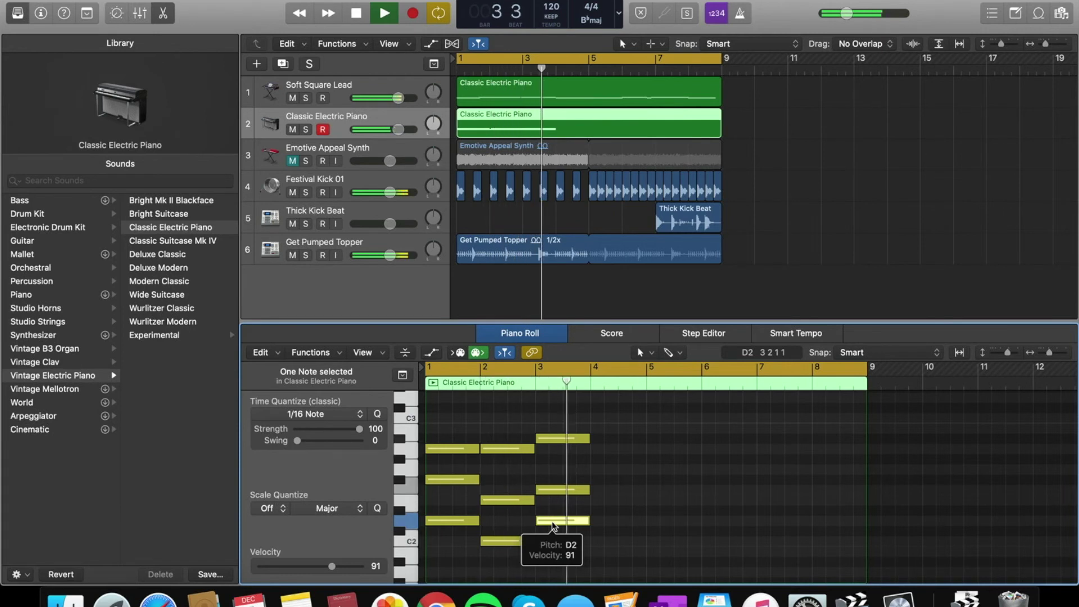
{"action": "left_click", "coordinate": [571, 418]}
{"action": "key", "text": "space"}
{"action": "left_click_drag", "start_coordinate": [571, 417], "coordinate": [579, 525]}
{"action": "left_click_drag", "start_coordinate": [562, 520], "coordinate": [620, 520]}
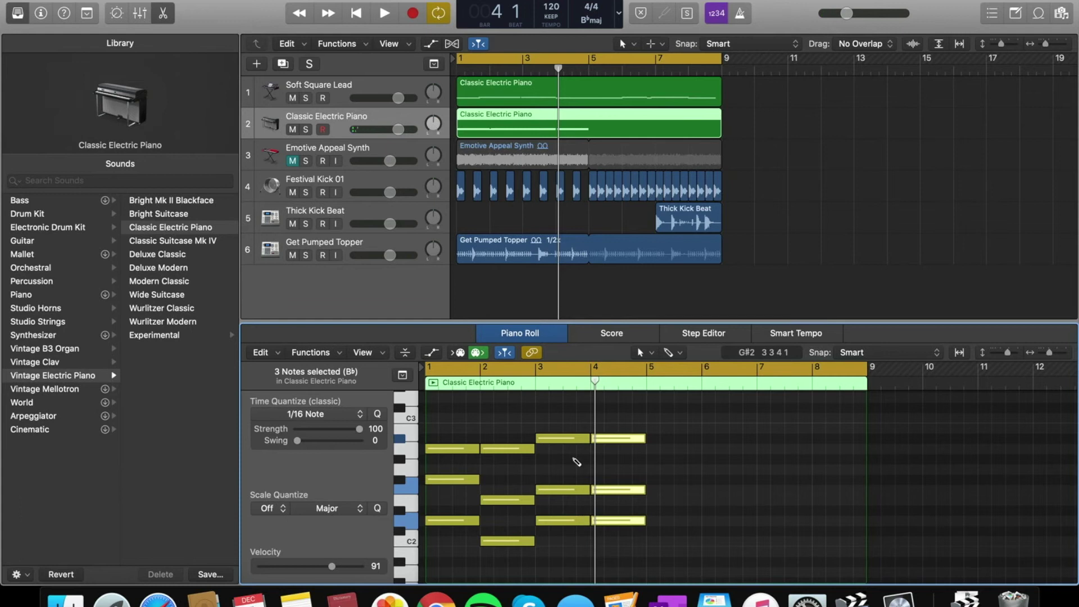
{"action": "key", "text": "Delete"}
{"action": "left_click_drag", "start_coordinate": [512, 433], "coordinate": [503, 548]}
{"action": "left_click_drag", "start_coordinate": [503, 541], "coordinate": [612, 543]}
{"action": "left_click_drag", "start_coordinate": [612, 499], "coordinate": [613, 496]}
{"action": "key", "text": "space"}
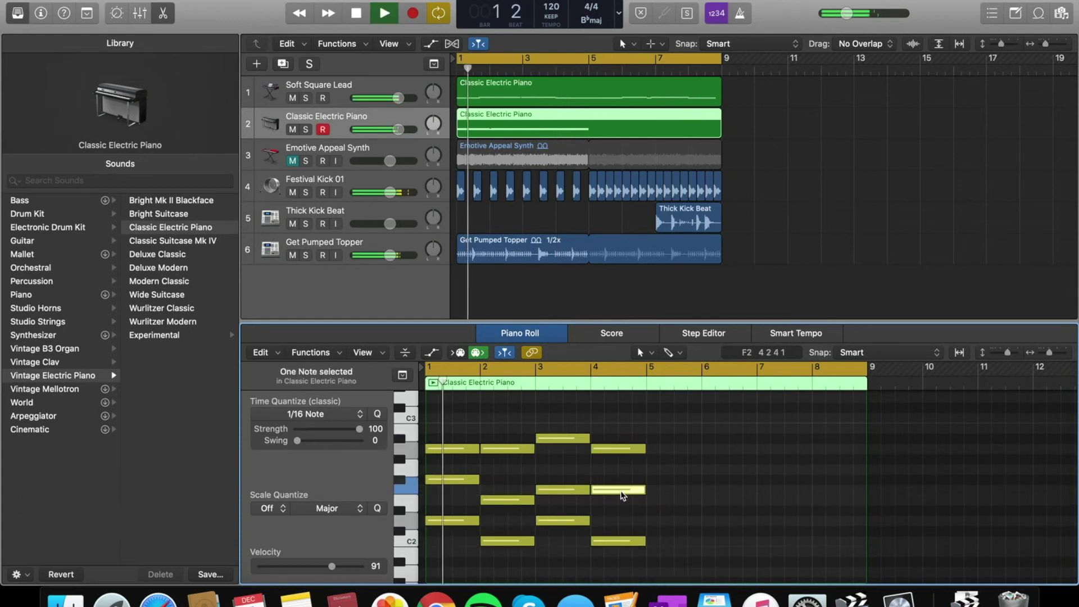
{"action": "left_click", "coordinate": [703, 487]}
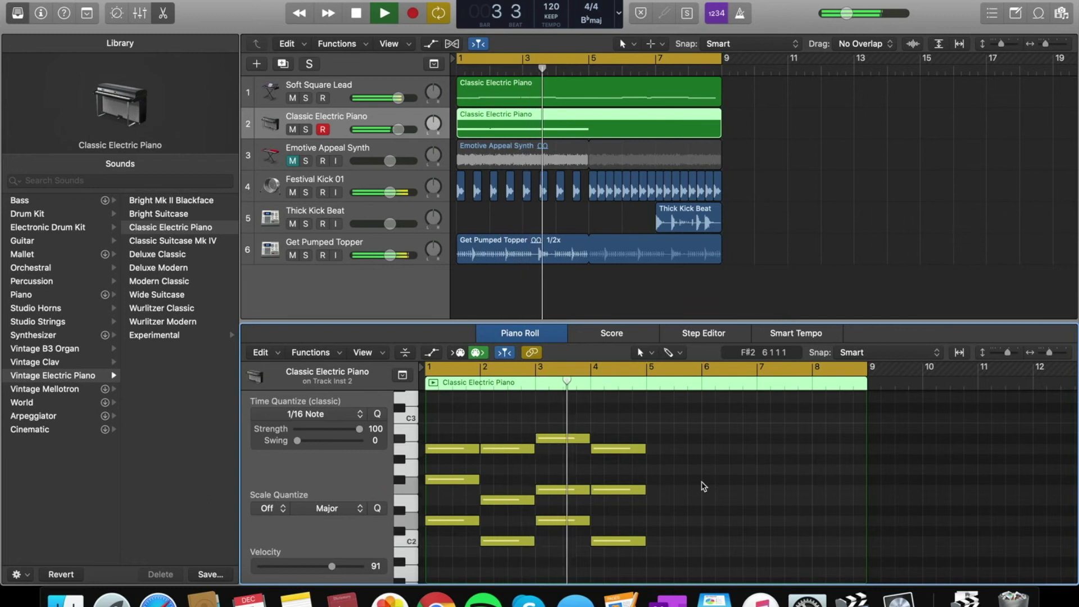
{"action": "key", "text": "space"}
Step: Copy the bar 1–2 chords to bars 5–6 and audition the chord region
{"action": "left_click", "coordinate": [640, 100]}
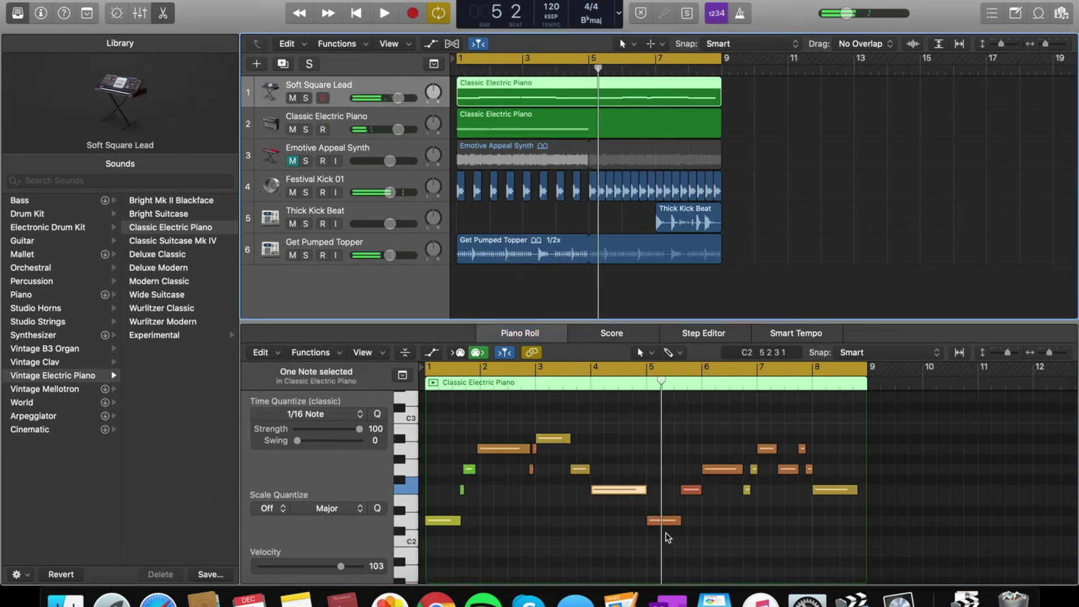
{"action": "left_click", "coordinate": [512, 125]}
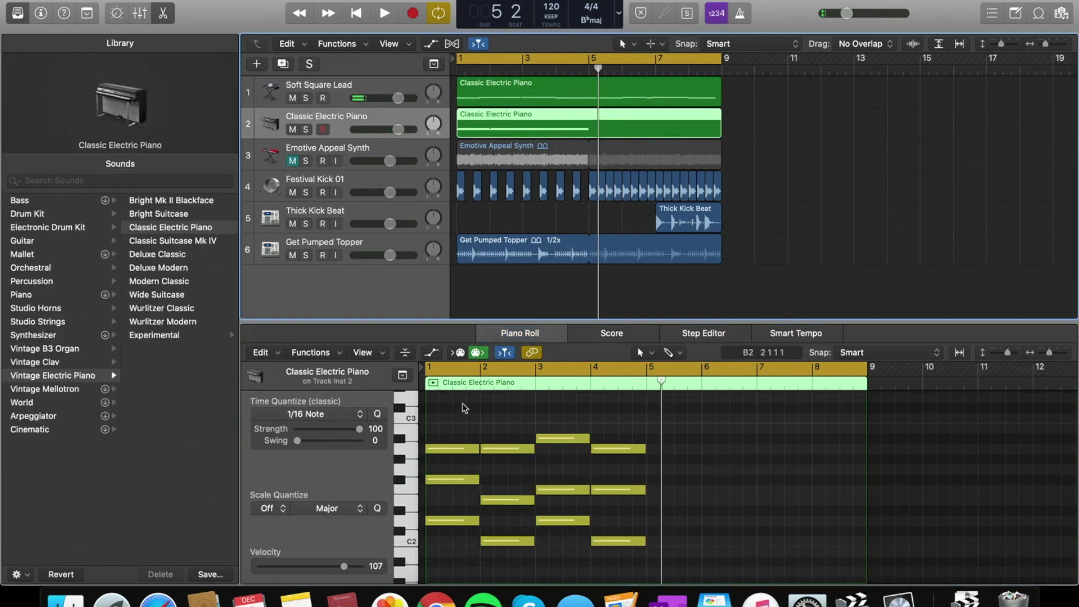
{"action": "left_click_drag", "start_coordinate": [537, 434], "coordinate": [679, 526]}
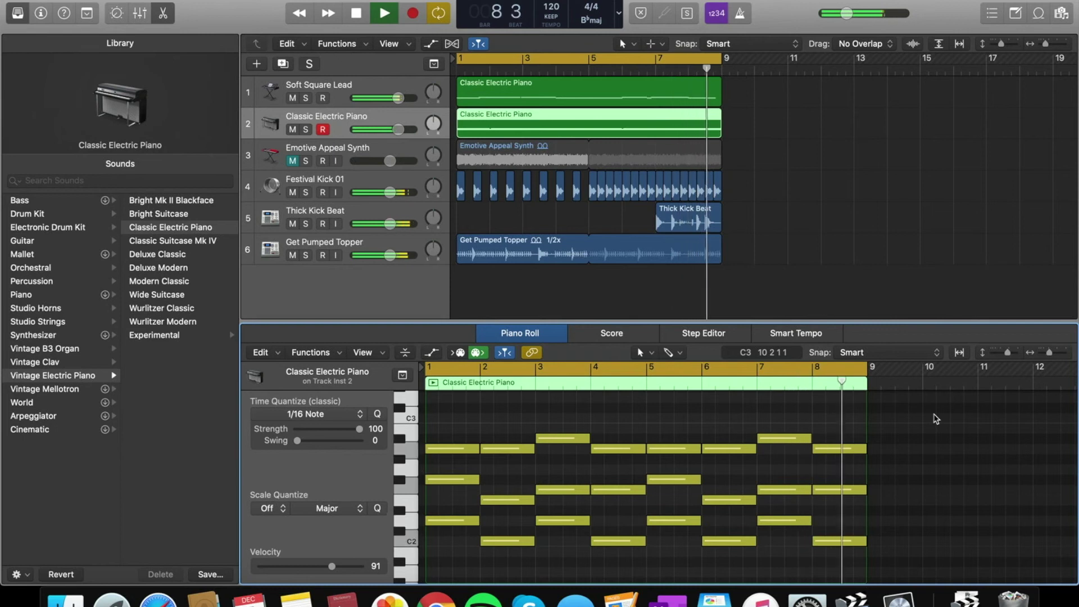
{"action": "key", "text": "space"}
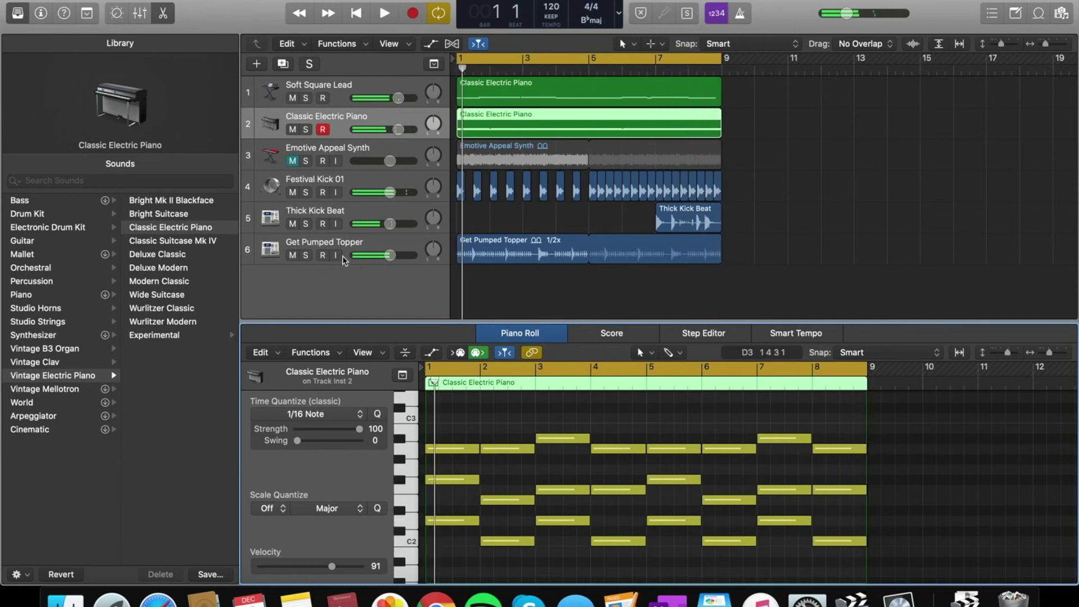
{"action": "left_click", "coordinate": [335, 128]}
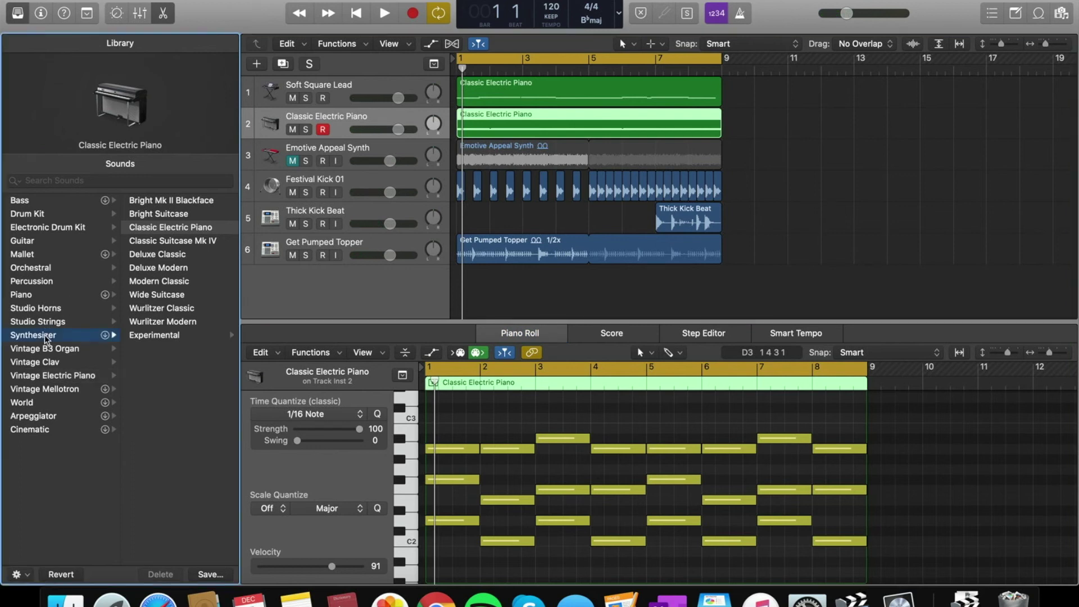
Step: Load Synthesizer > Pad > Soft Analog Pad from the Library onto track 2
{"action": "left_click", "coordinate": [168, 202]}
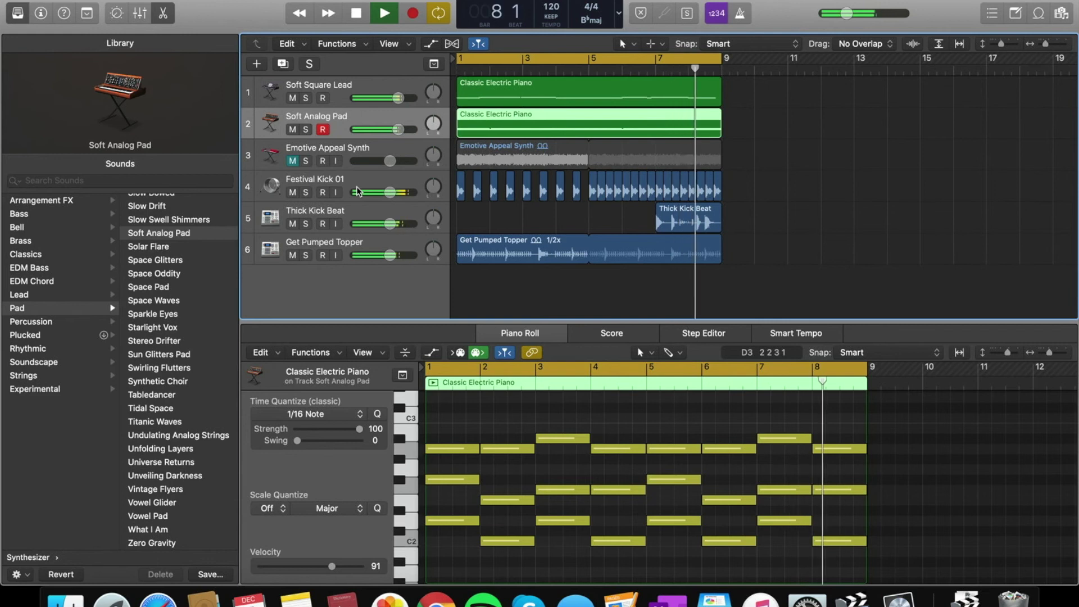
{"action": "key", "text": "space"}
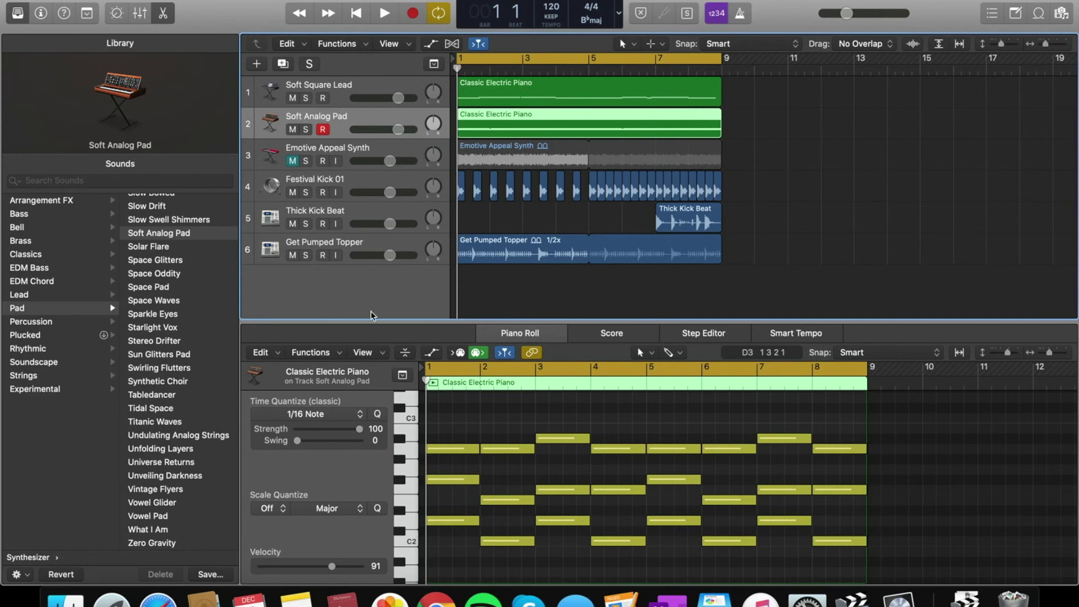
Step: Add a new software instrument track and Option-drag a copy of the chord region onto it
{"action": "right_click", "coordinate": [340, 302]}
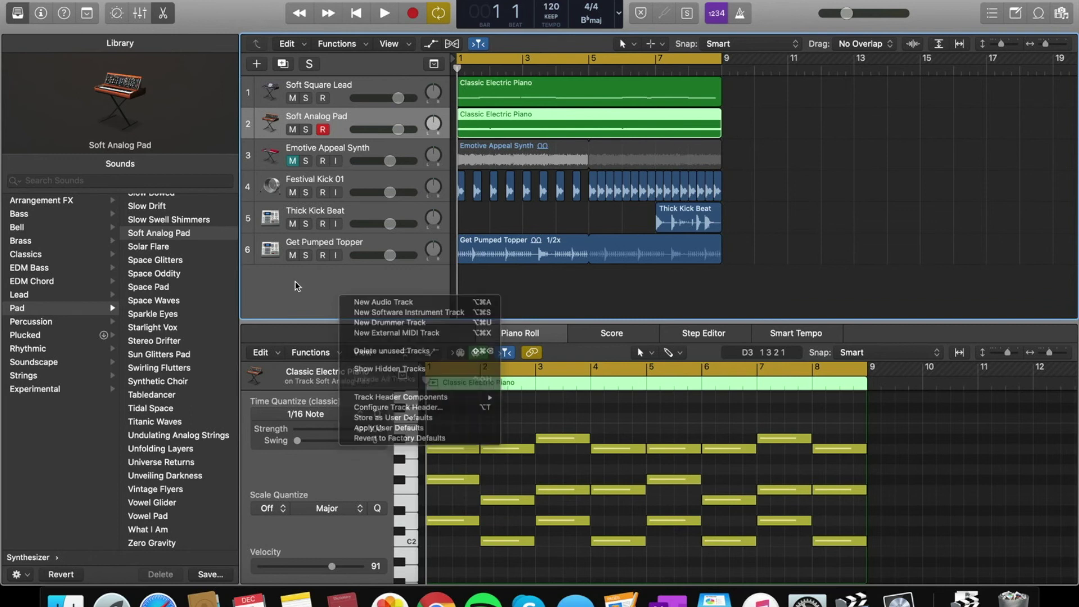
{"action": "left_click", "coordinate": [393, 312]}
{"action": "left_click", "coordinate": [500, 128]}
{"action": "left_click_drag", "start_coordinate": [523, 118], "coordinate": [523, 278]}
Step: Delete the extra chord notes in bars 1–3 of the copied region
{"action": "left_click", "coordinate": [464, 466]}
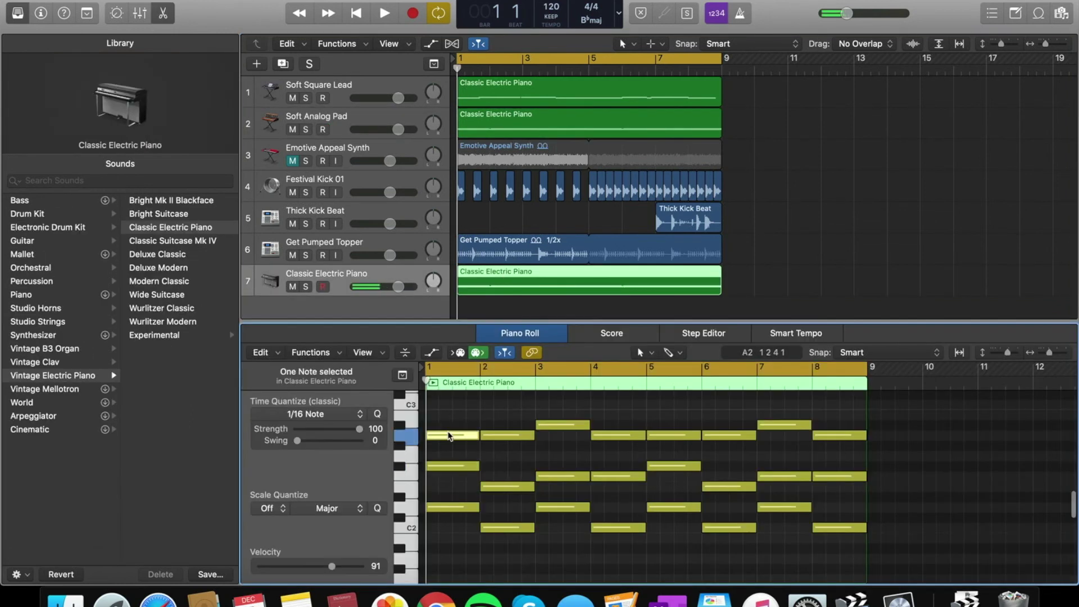
{"action": "left_click", "coordinate": [454, 555]}
{"action": "left_click_drag", "start_coordinate": [444, 483], "coordinate": [444, 427]}
{"action": "key", "text": "Delete"}
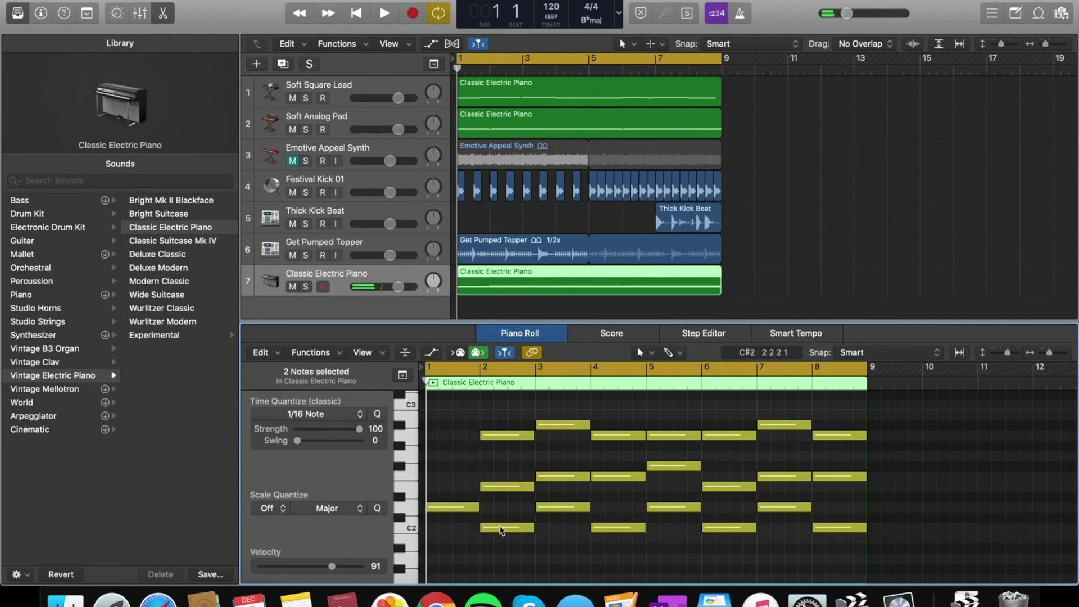
{"action": "left_click", "coordinate": [508, 527]}
{"action": "left_click", "coordinate": [508, 486], "text": "shift"}
{"action": "key", "text": "Delete"}
{"action": "left_click_drag", "start_coordinate": [558, 442], "coordinate": [557, 514]}
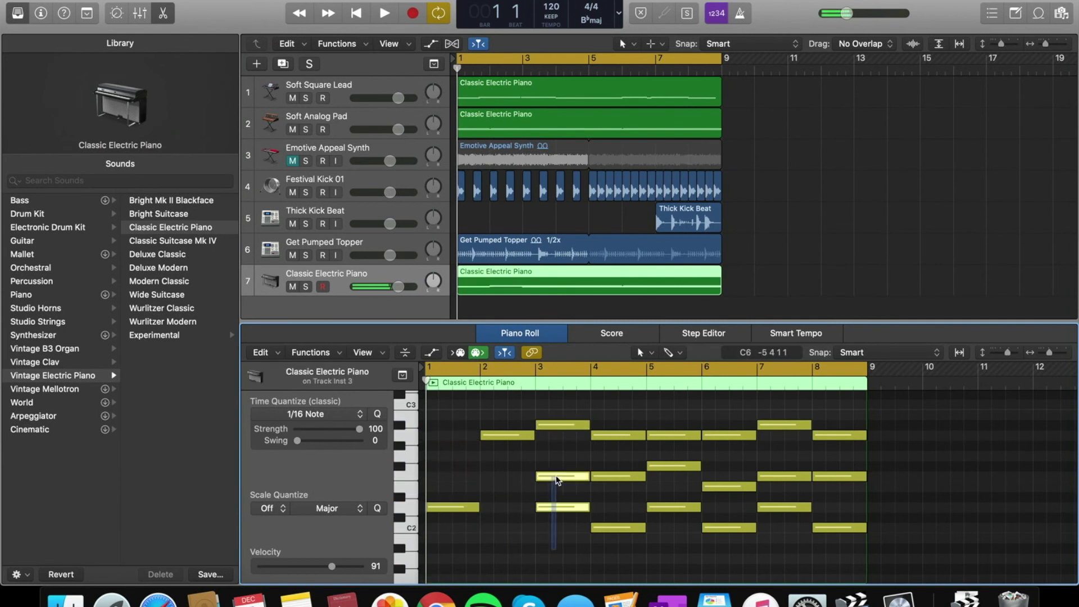
{"action": "key", "text": "Delete"}
Step: Delete the extra notes in bars 4, 5, 7 and 8, leaving a single-note bass line
{"action": "left_click", "coordinate": [610, 528]}
{"action": "key", "text": "Delete"}
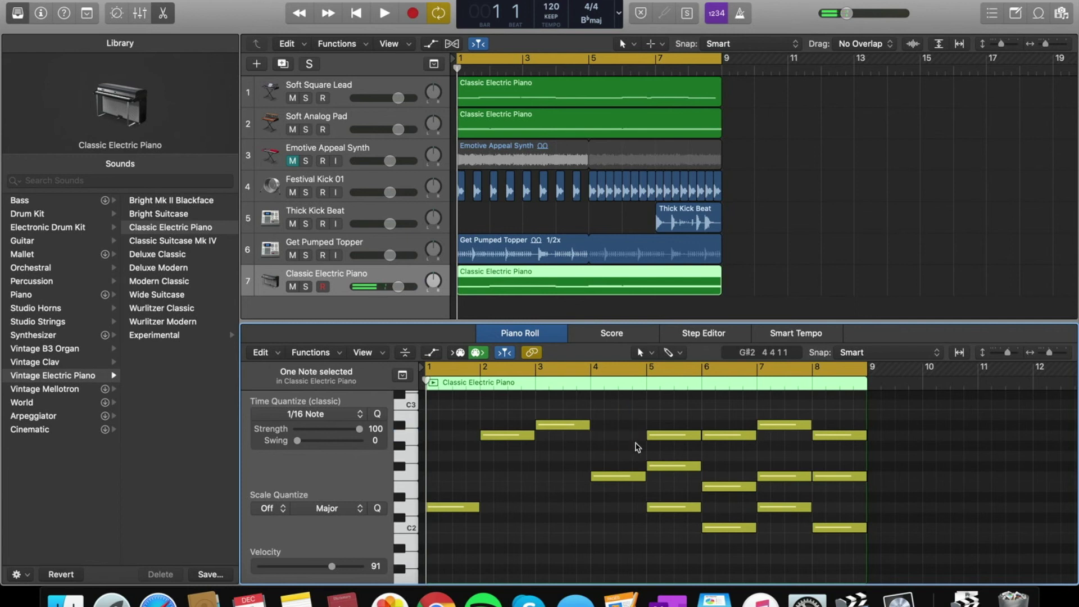
{"action": "left_click_drag", "start_coordinate": [699, 448], "coordinate": [686, 474]}
{"action": "key", "text": "Delete"}
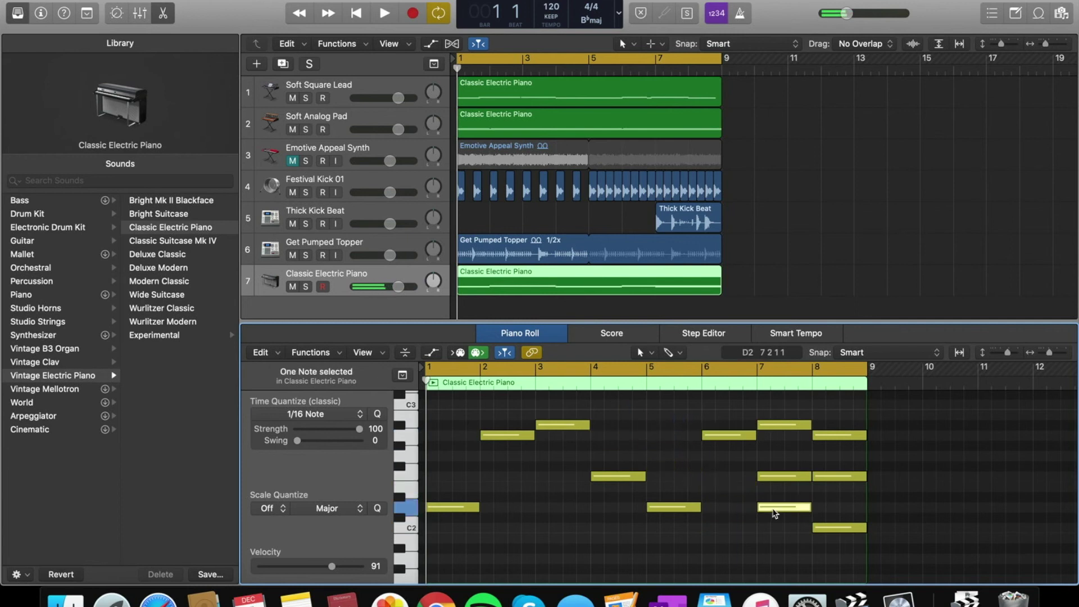
{"action": "key", "text": "Delete"}
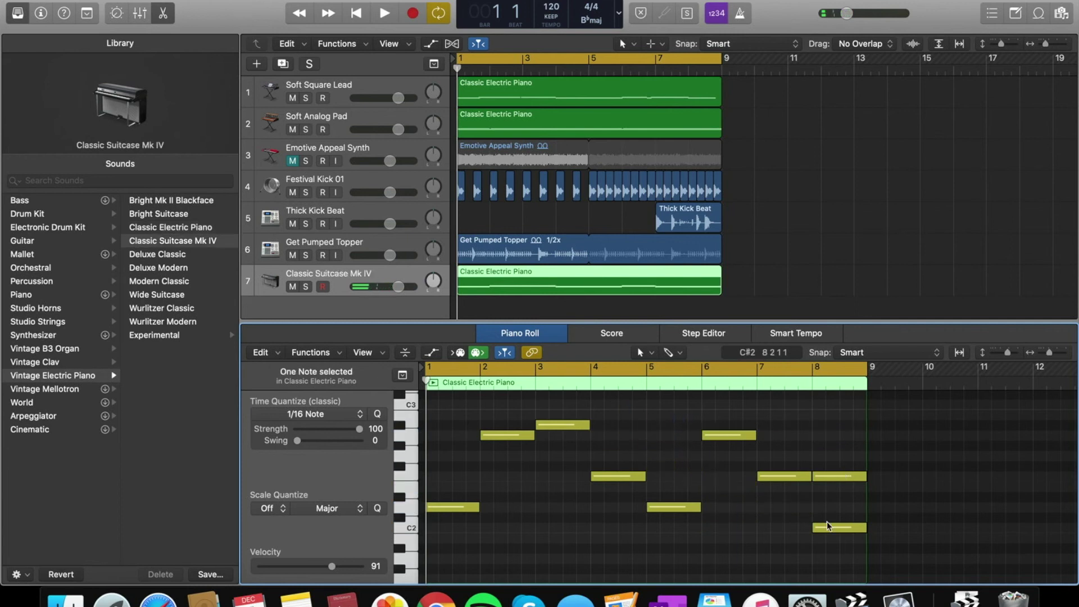
{"action": "left_click", "coordinate": [832, 527]}
{"action": "key", "text": "Delete"}
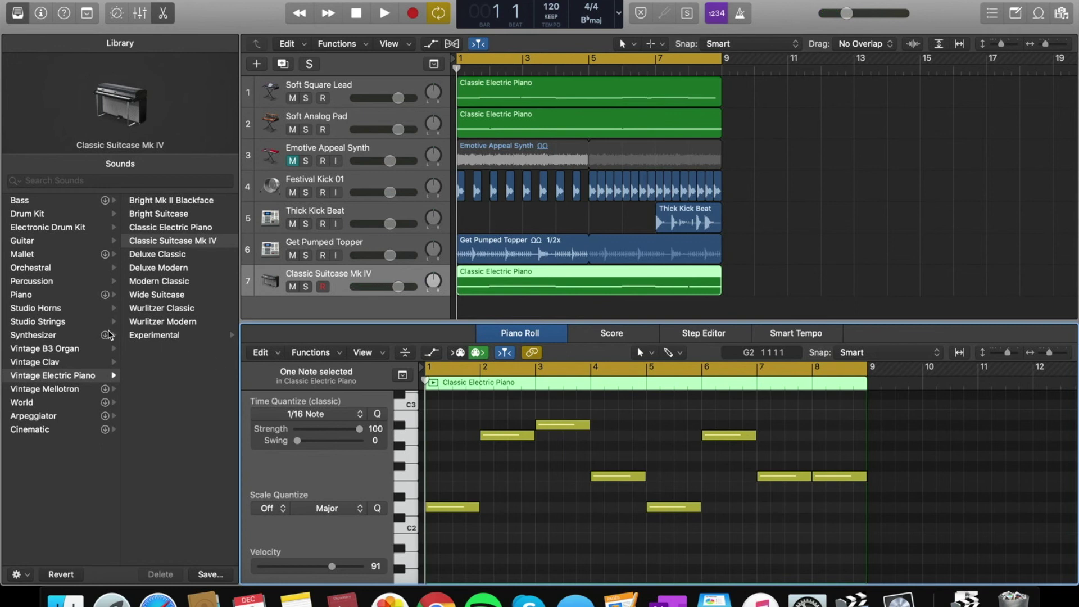
Step: Load Synthesizer > Bass > Deep Wave Bass on the new track and play it
{"action": "left_click", "coordinate": [25, 337]}
{"action": "left_click", "coordinate": [138, 214]}
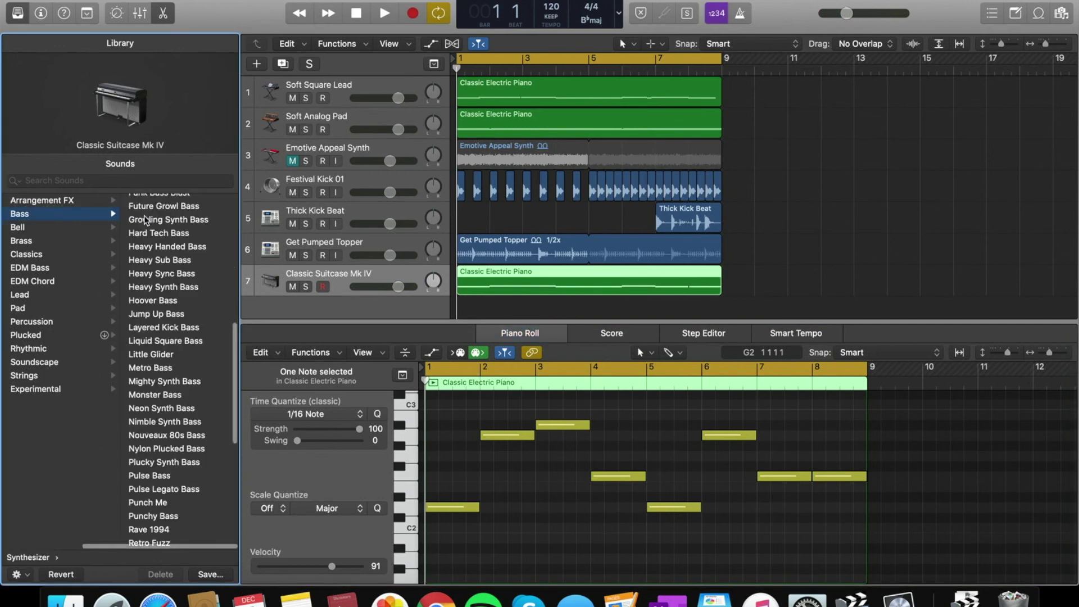
{"action": "scroll", "coordinate": [136, 363], "scroll_direction": "up", "scroll_amount": 10}
{"action": "left_click", "coordinate": [152, 416]}
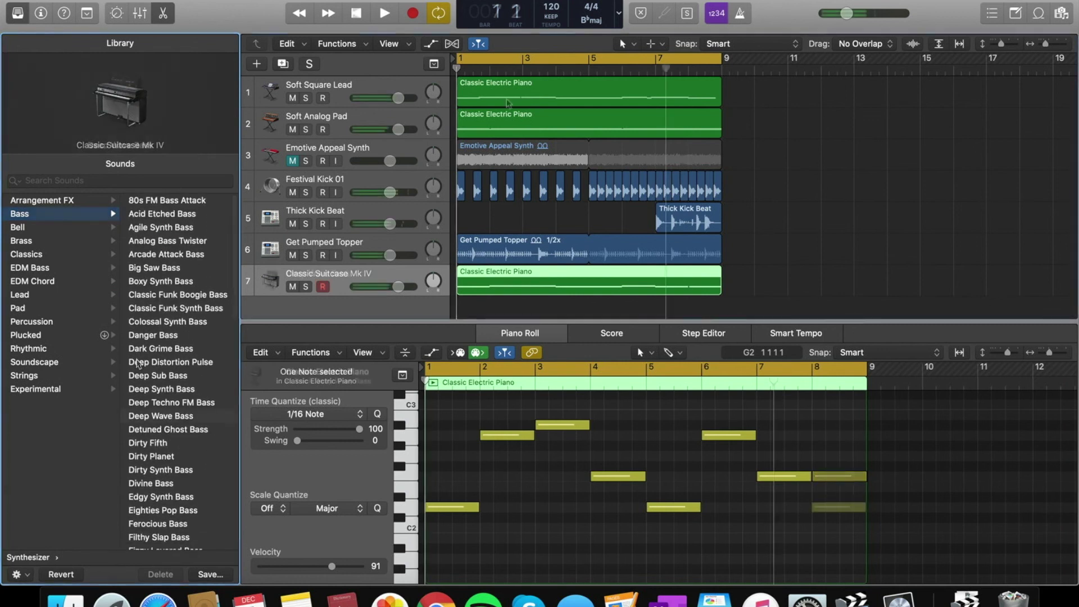
{"action": "key", "text": "space"}
{"action": "key", "text": "space"}
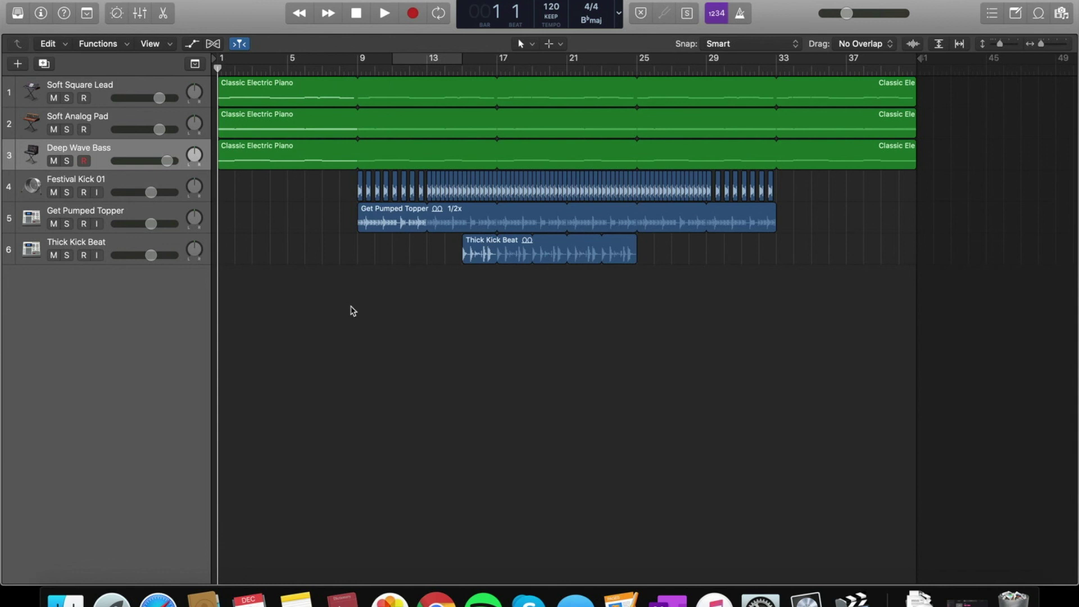
{"action": "key", "text": "space"}
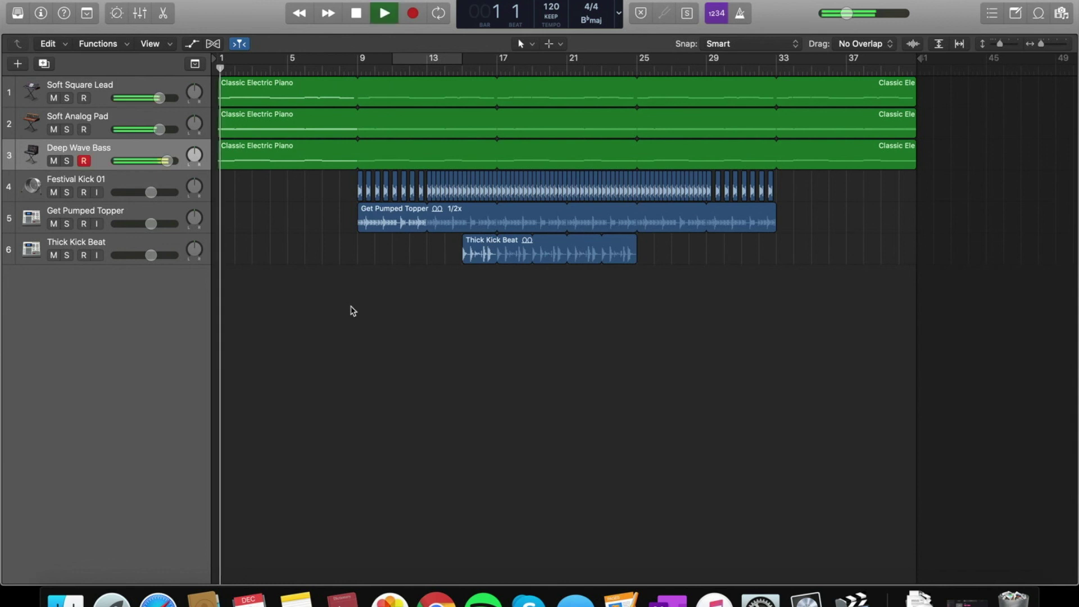